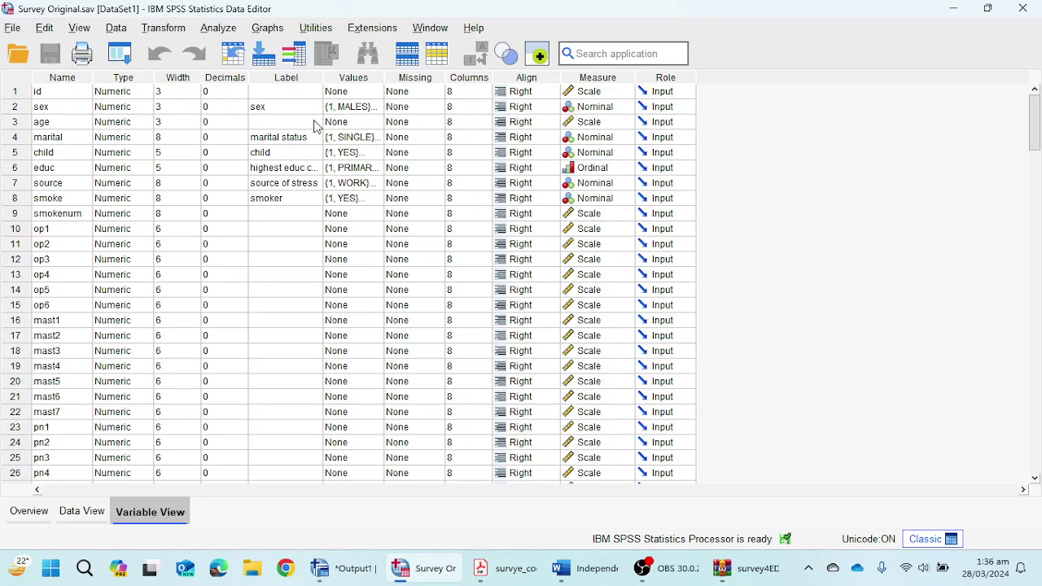
Open the Independent-Samples T Test dialog for the survey dataset.
left_click(228, 32)
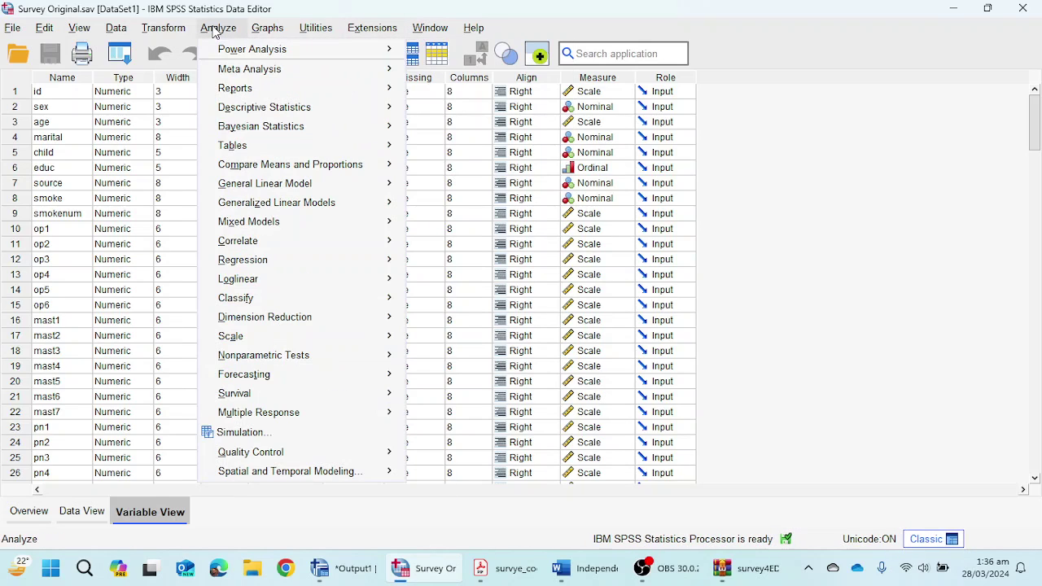
mouse_move(246, 200)
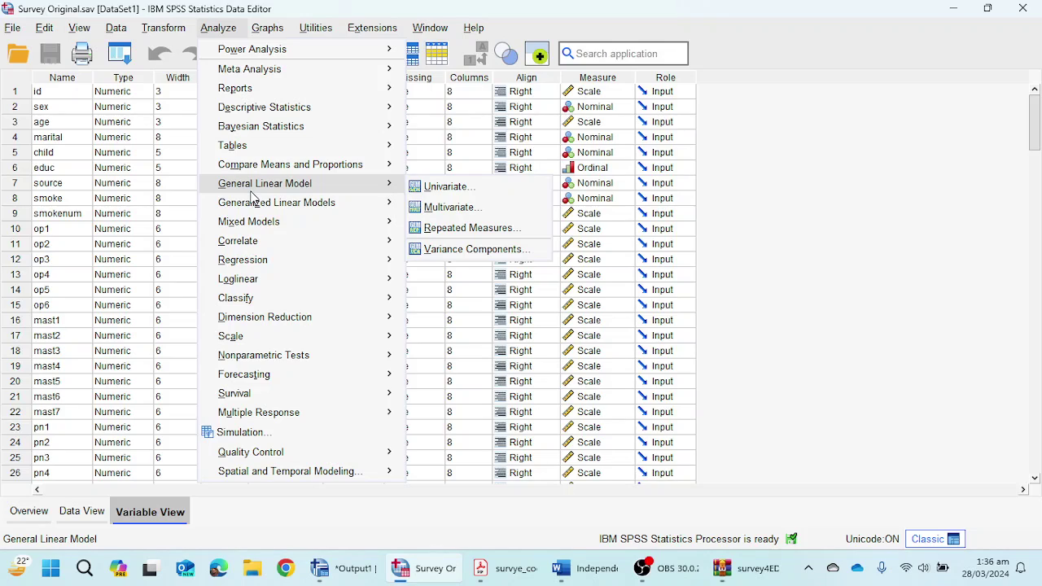
left_click(226, 34)
left_click(226, 34)
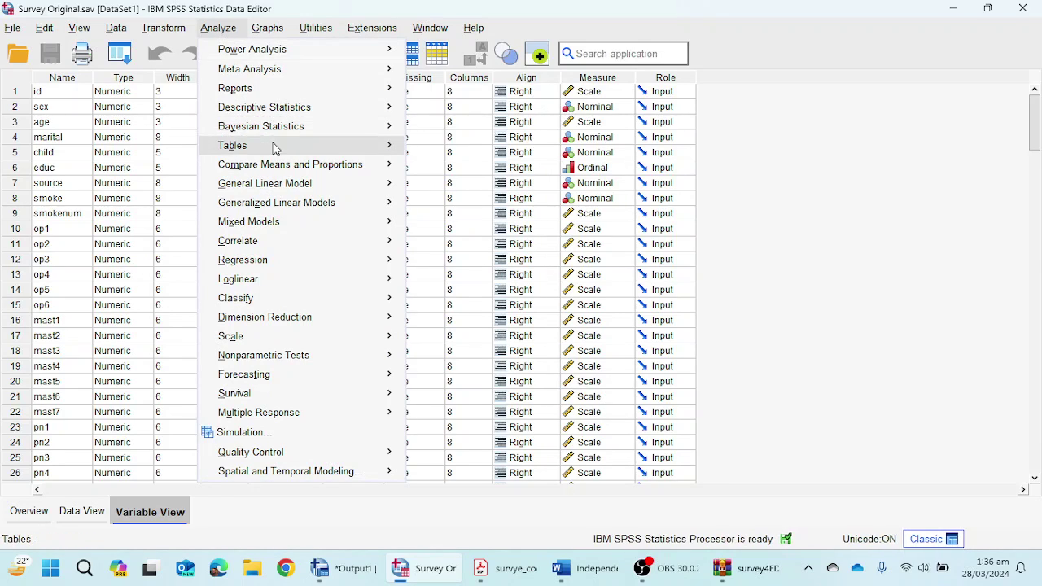
mouse_move(278, 172)
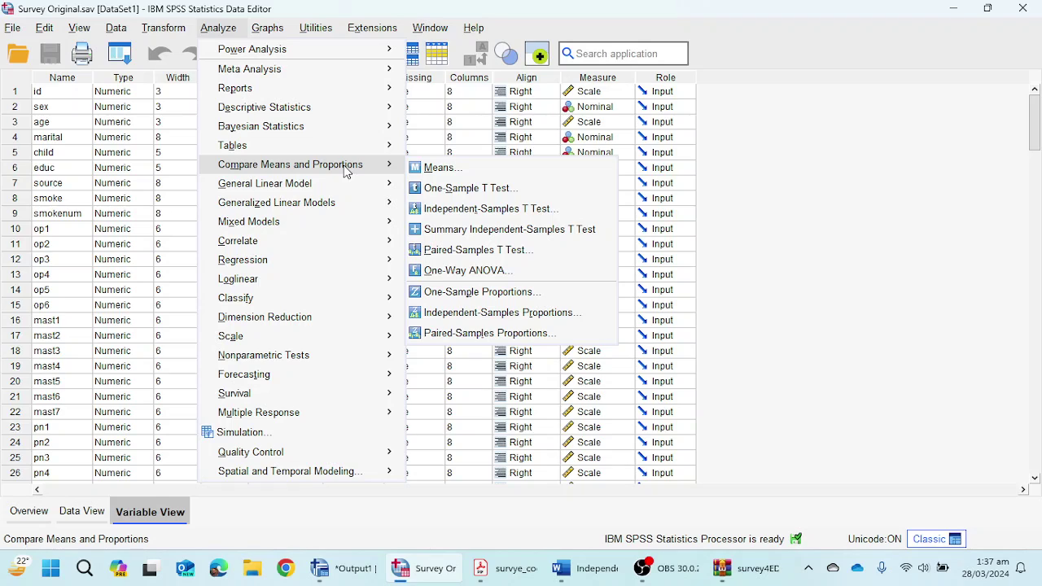
left_click(486, 210)
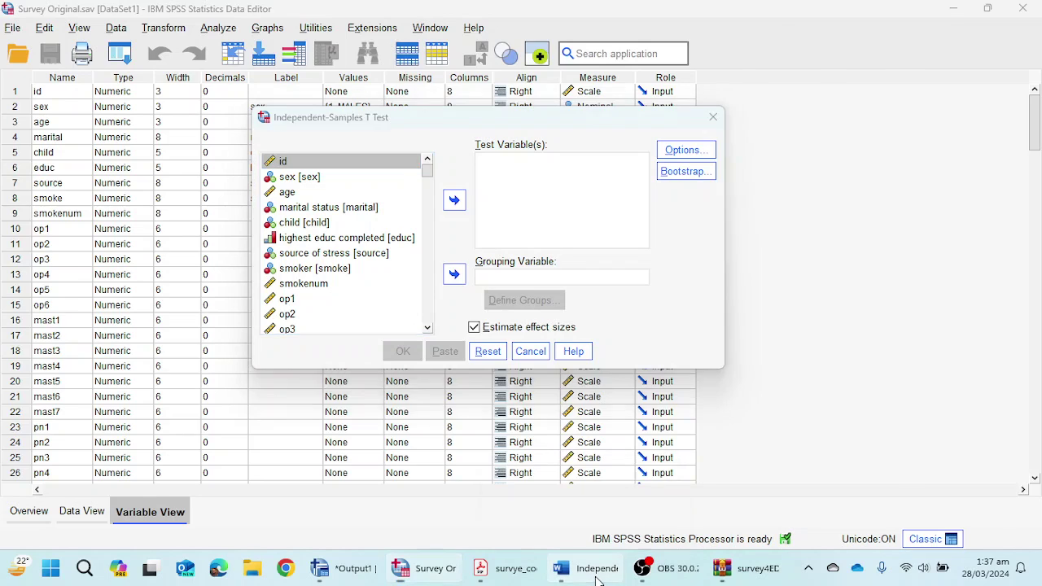
Switch to the Independent Sample T Output Interpretation document in Word and insert a blank page before the Situation A paragraph.
left_click(561, 568)
left_click(74, 237)
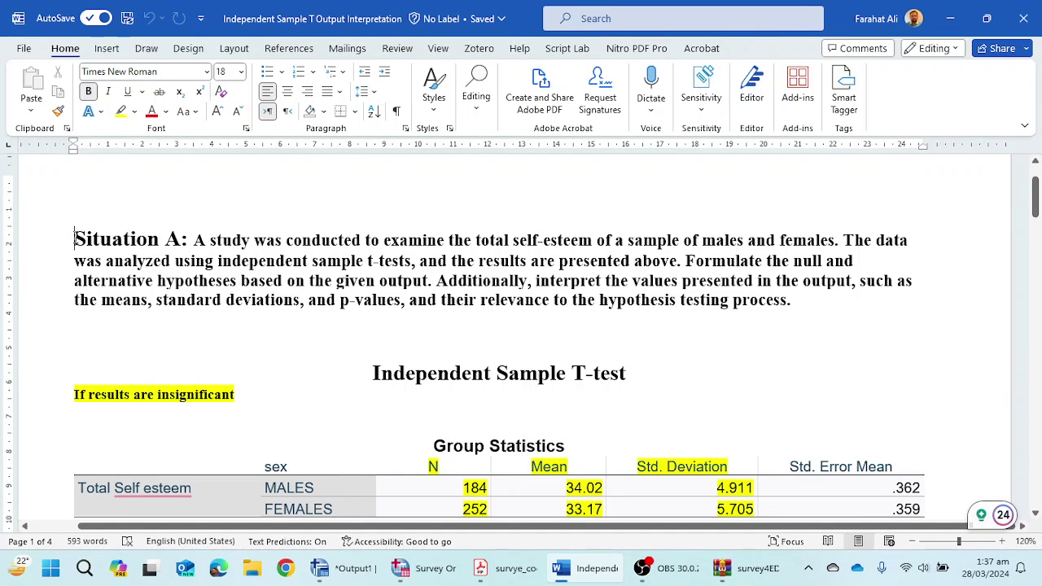
key("ctrl+Return")
scroll(345, 318, "up", 10)
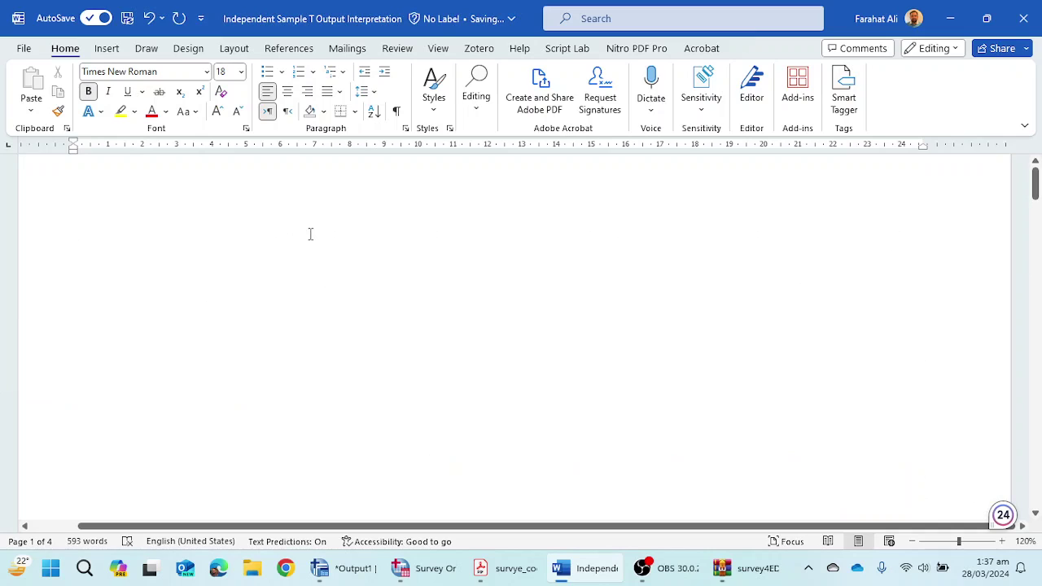
Write the heading "IV: Categorical—Two Categories" at the start of the blank first page.
left_click(338, 343)
type("I")
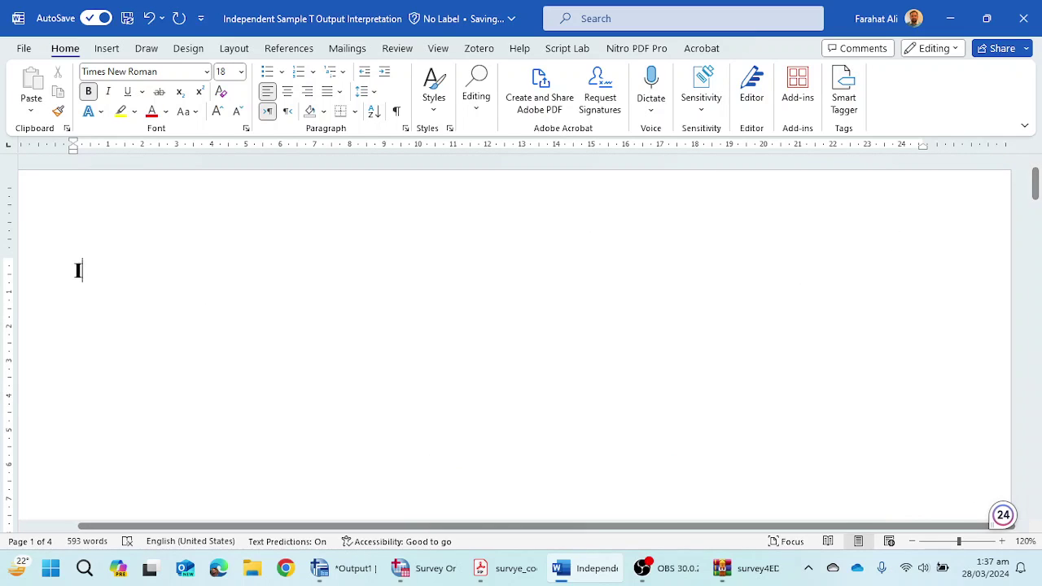
type("V: ")
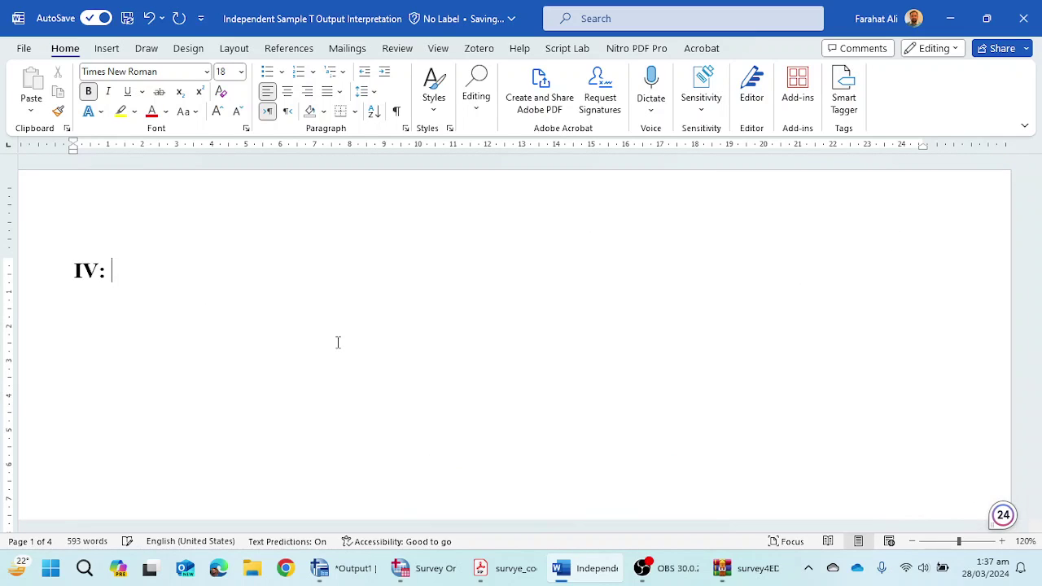
type("Categ")
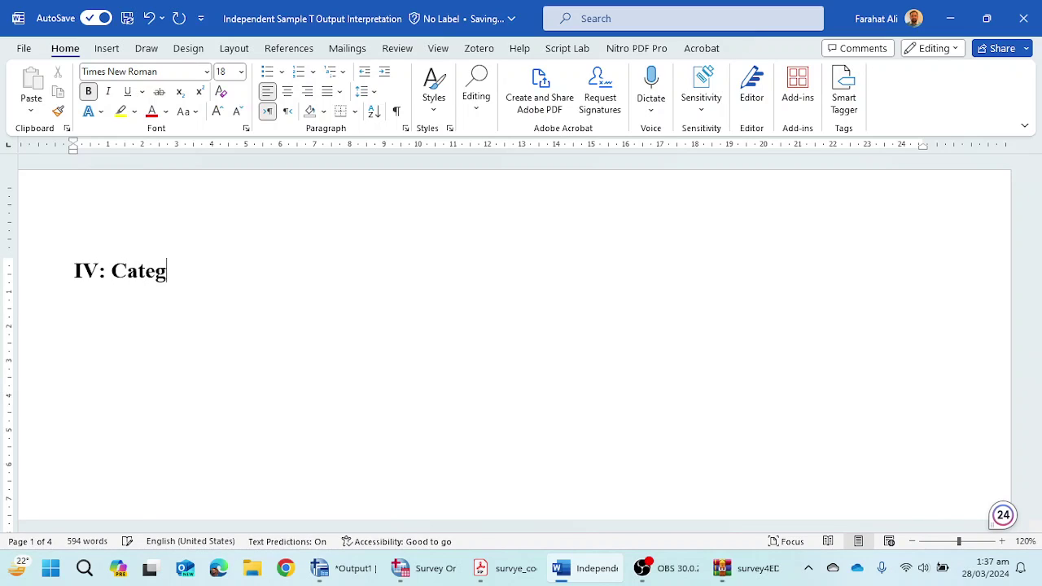
type("orical")
key("BackSpace")
type("--")
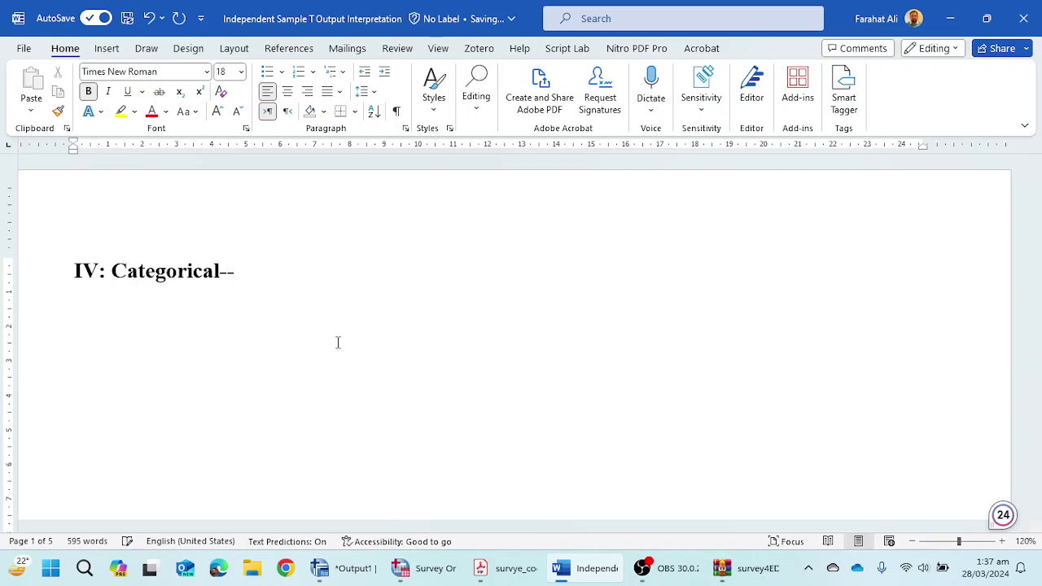
type("Two Categort")
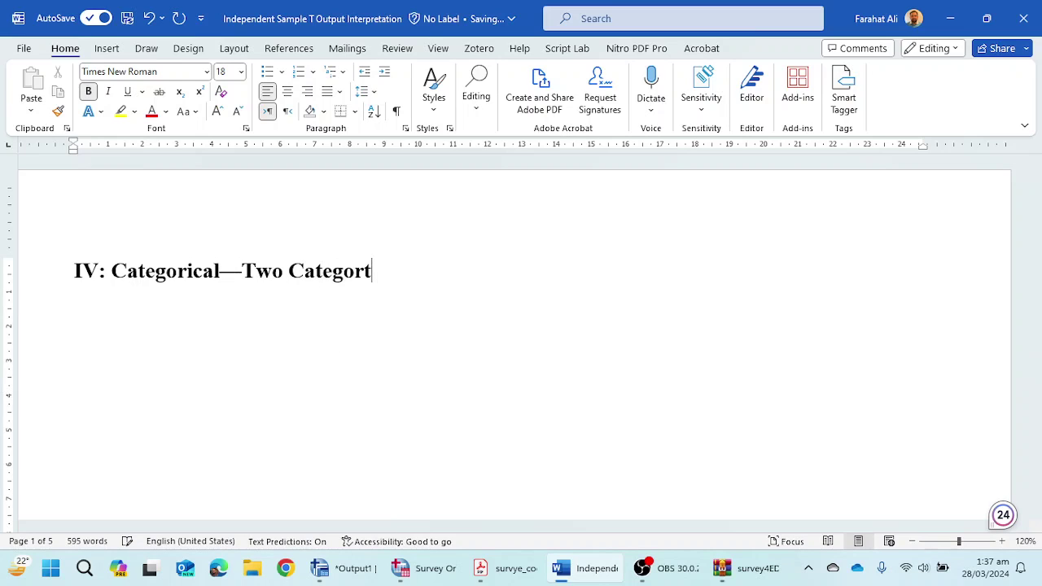
key("BackSpace")
type("ies")
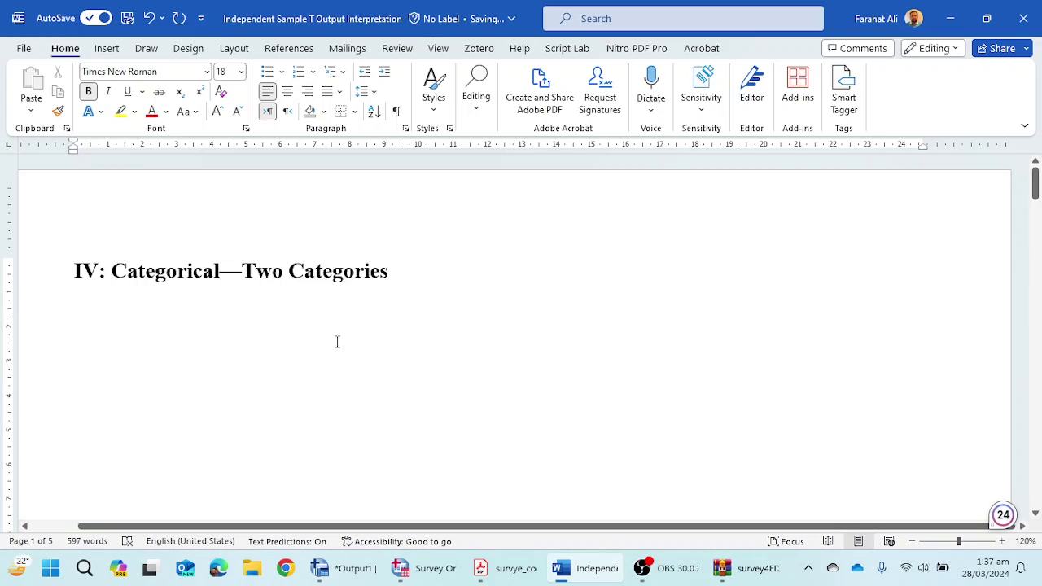
Add the example line "Gender= Male and Female" below the IV heading.
key("Return")
type("Gender")
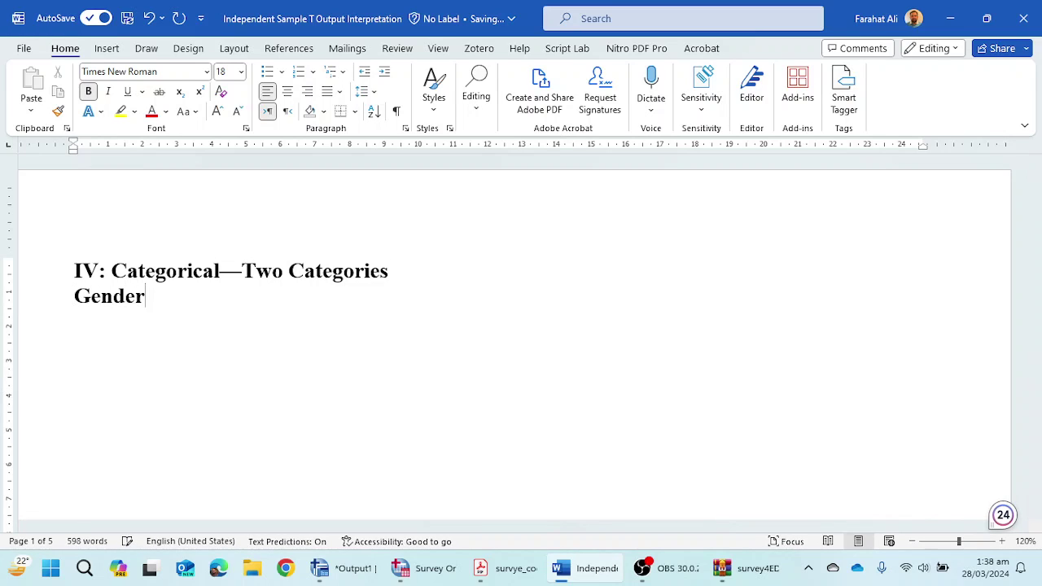
type("= Male and")
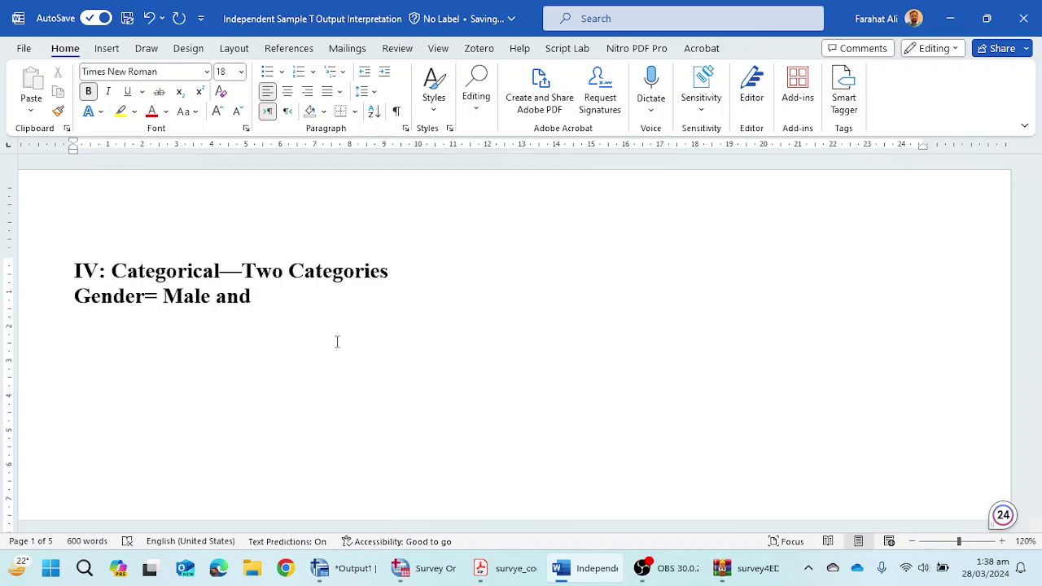
type("Female")
Add the education example below the gender line, with "Education= Educated" on one line and "Uneducated" on the following line.
key("Return")
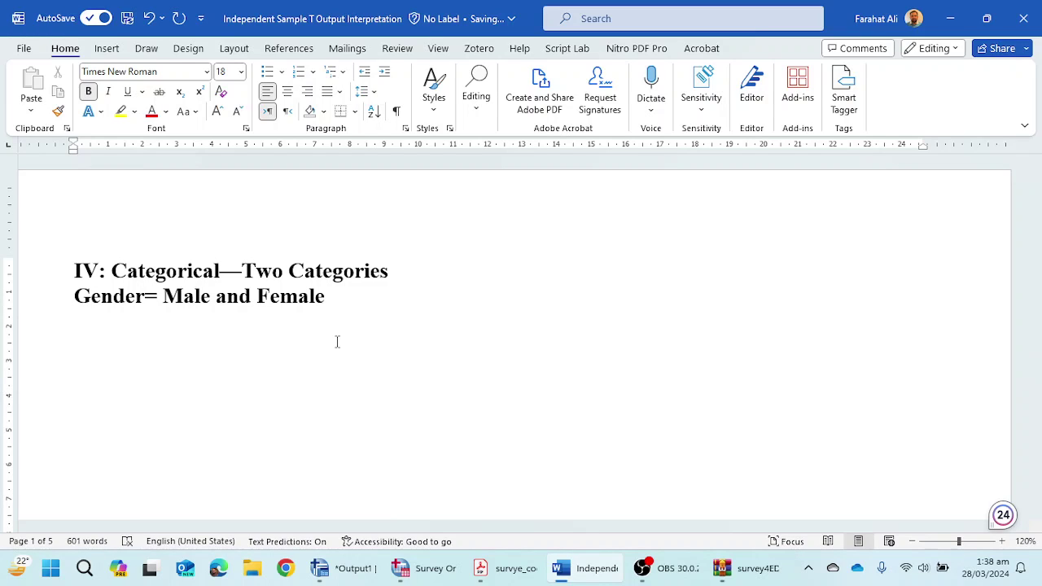
type("Educa")
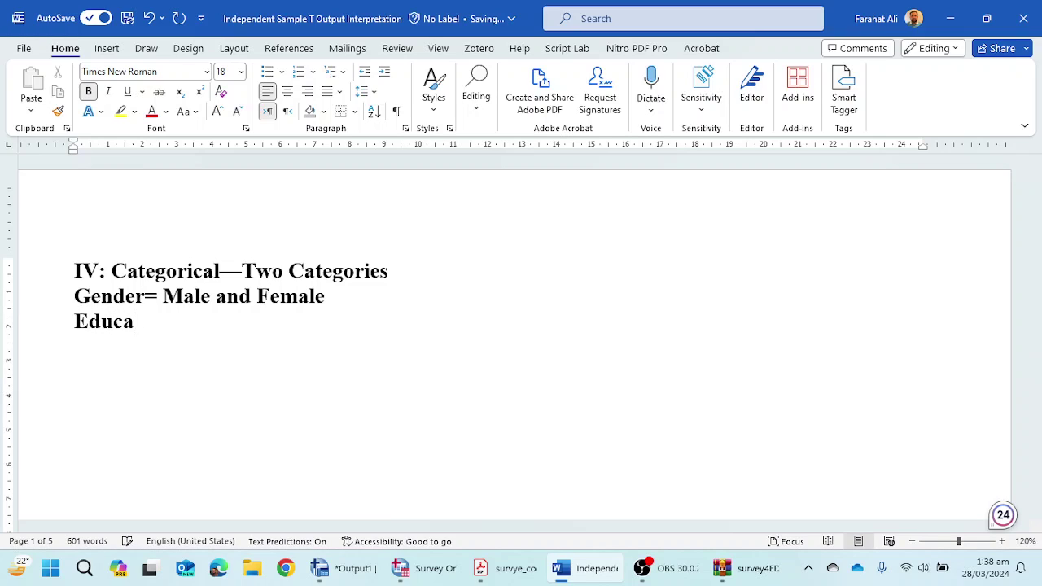
type("tion=")
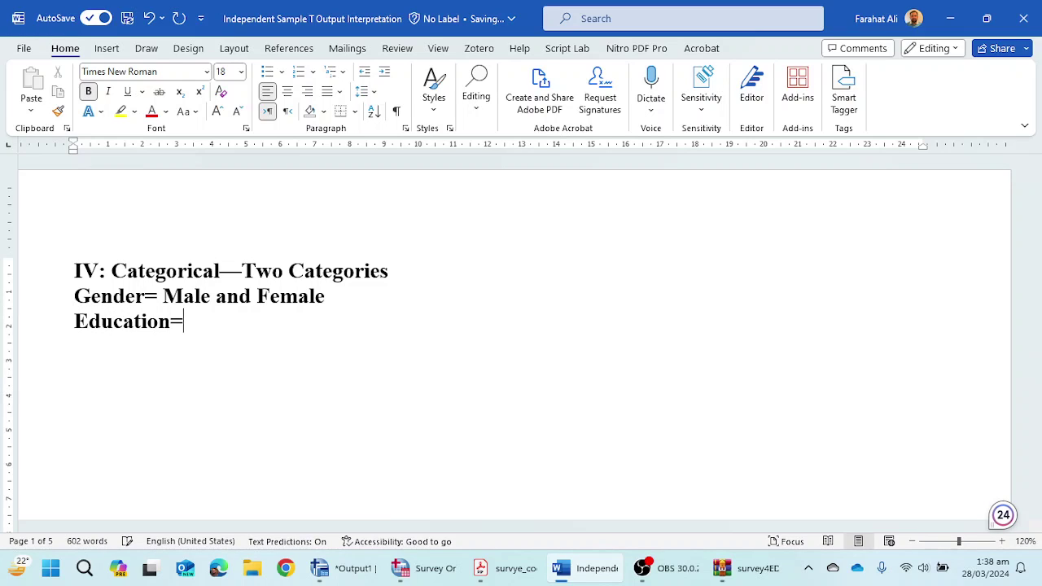
type(" Educated")
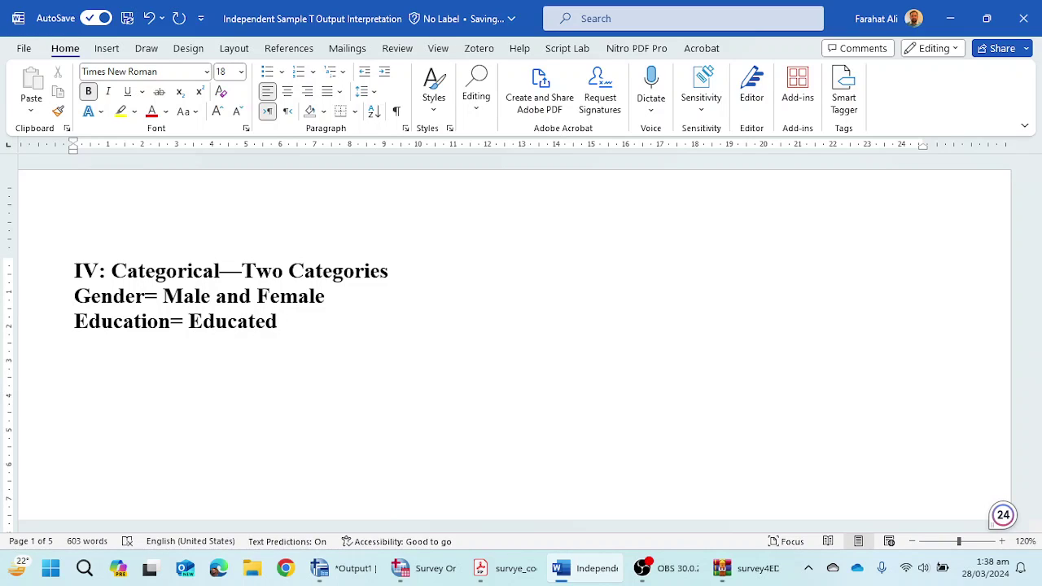
key("Return")
type("Uned")
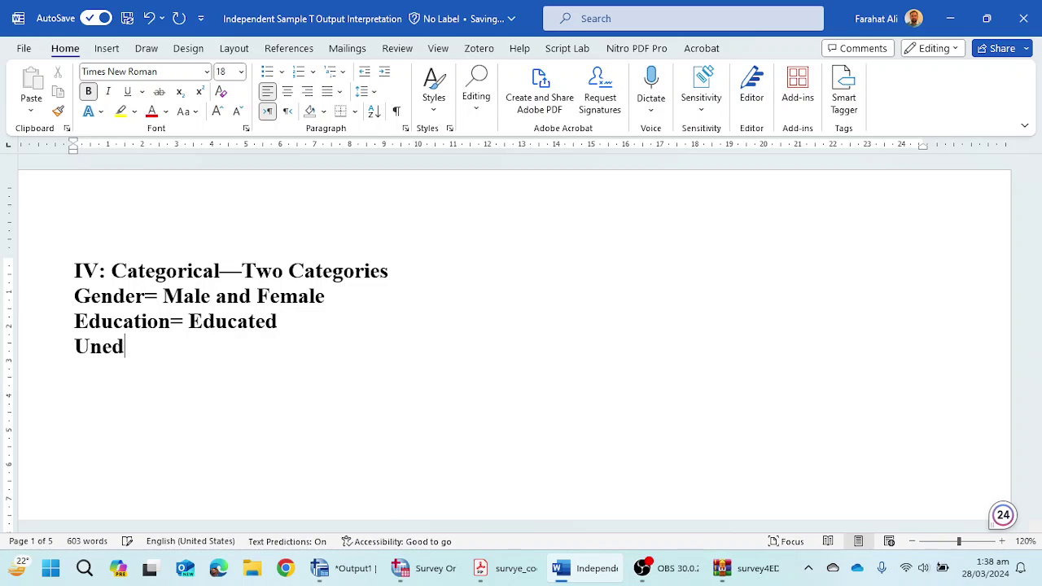
key("BackSpace")
key("BackSpace")
type("educated")
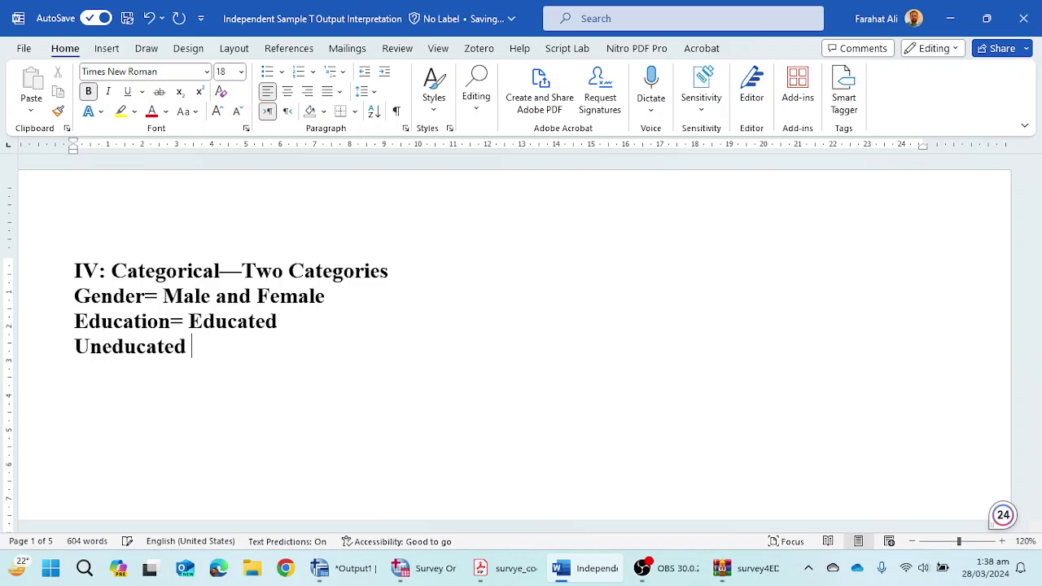
Add the locality example below the education entry as three lines: "Locality", "Rural" and "Urban".
key("Return")
type("Loca")
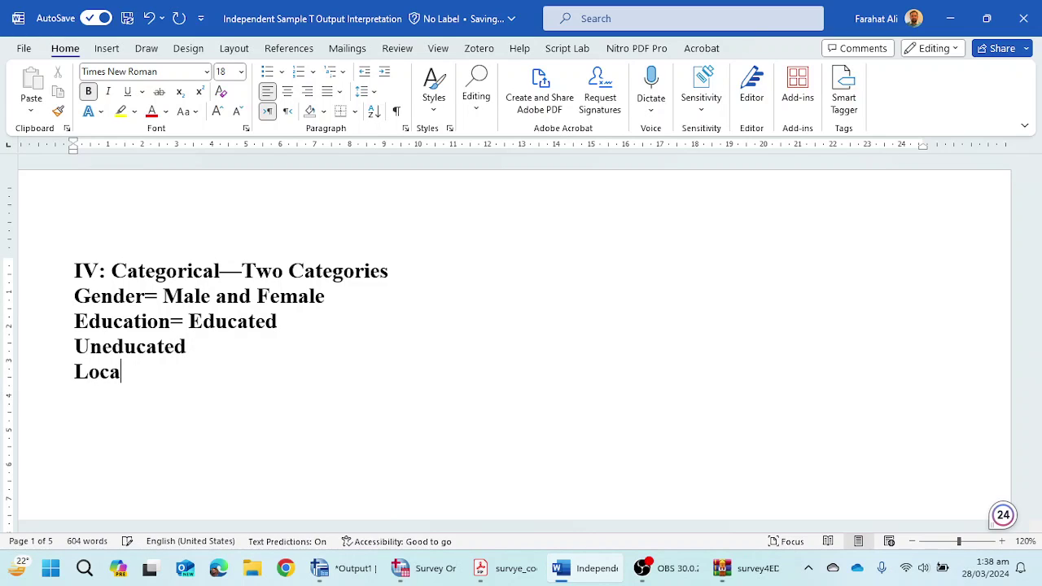
type("lity")
key("Return")
type("R")
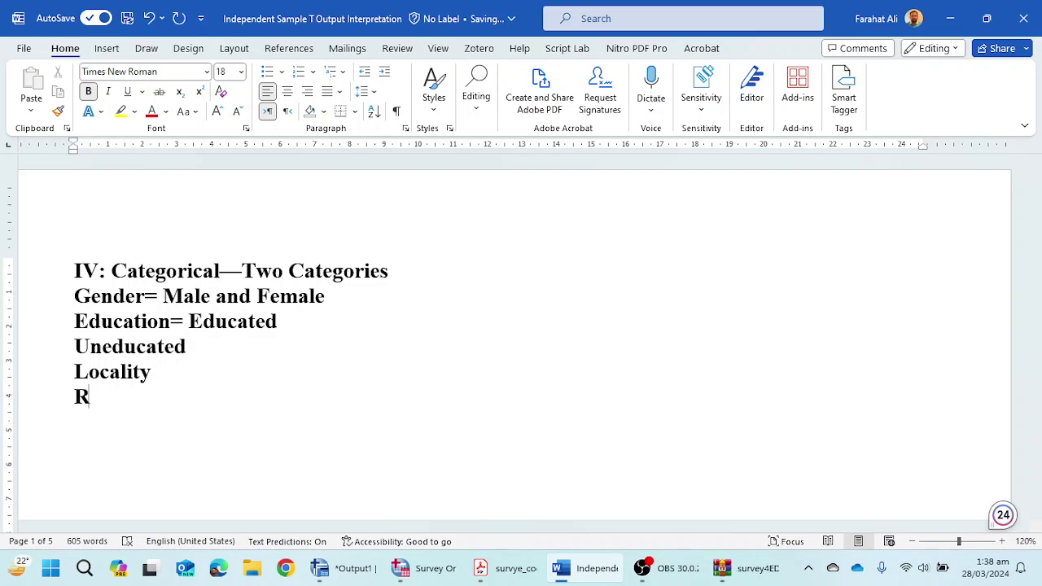
type("ir")
key("BackSpace")
key("BackSpace")
type("ural")
key("Return")
type("Urban")
Leave two blank lines below "Urban" and add the lines "Marital Status", "Single" and "Married".
key("Return")
key("Return")
key("Return")
type("Marital Status")
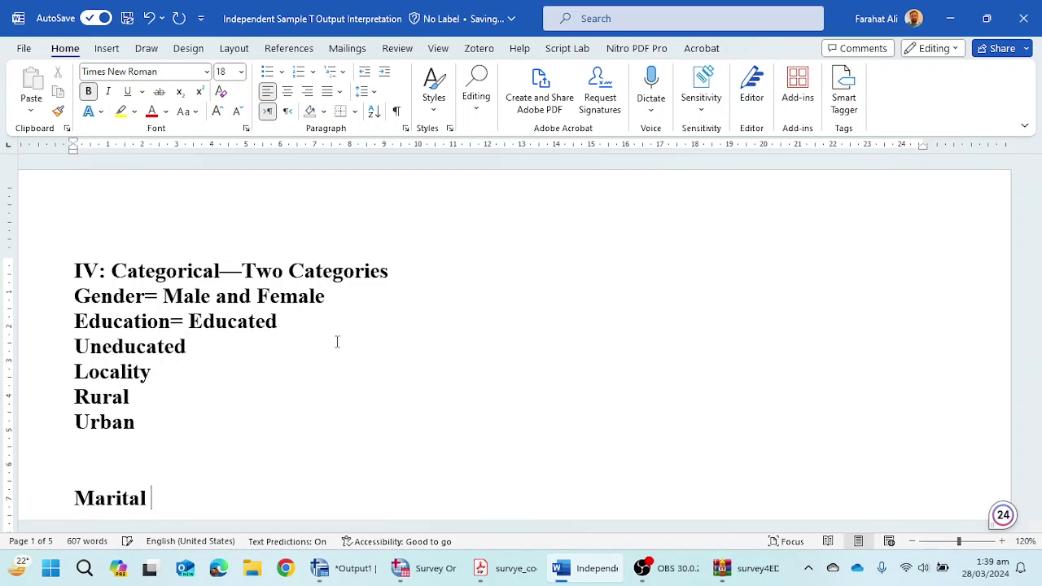
key("Return")
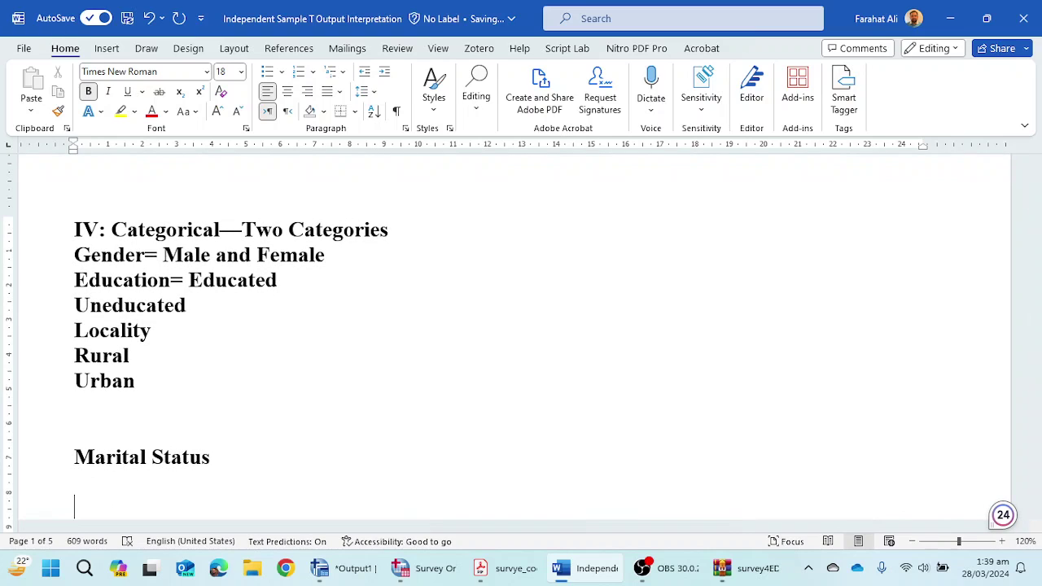
type("Sign")
key("BackSpace")
key("BackSpace")
type("nle")
key("BackSpace")
key("BackSpace")
type("gle")
key("Return")
type("Married")
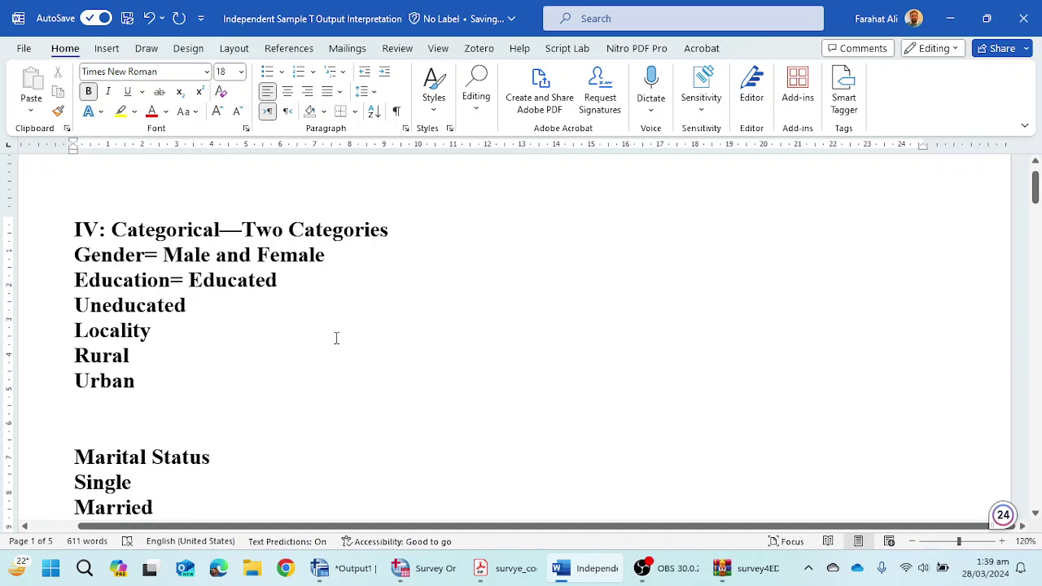
Leave a blank line below "Married" and write the heading "DV: Interval/Ratio".
scroll(337, 338, "down", 1)
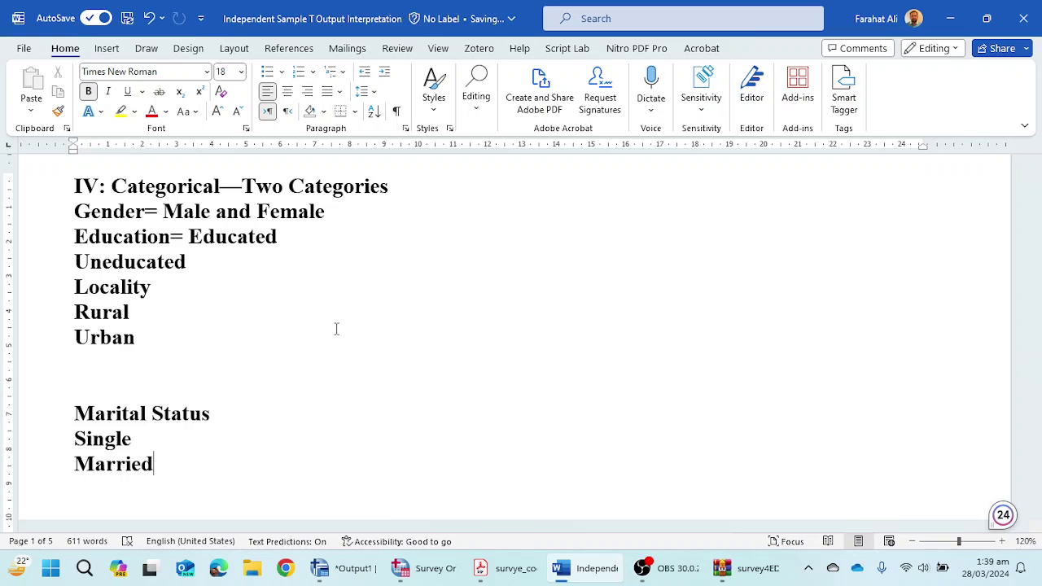
key("Return")
key("Return")
type("I")
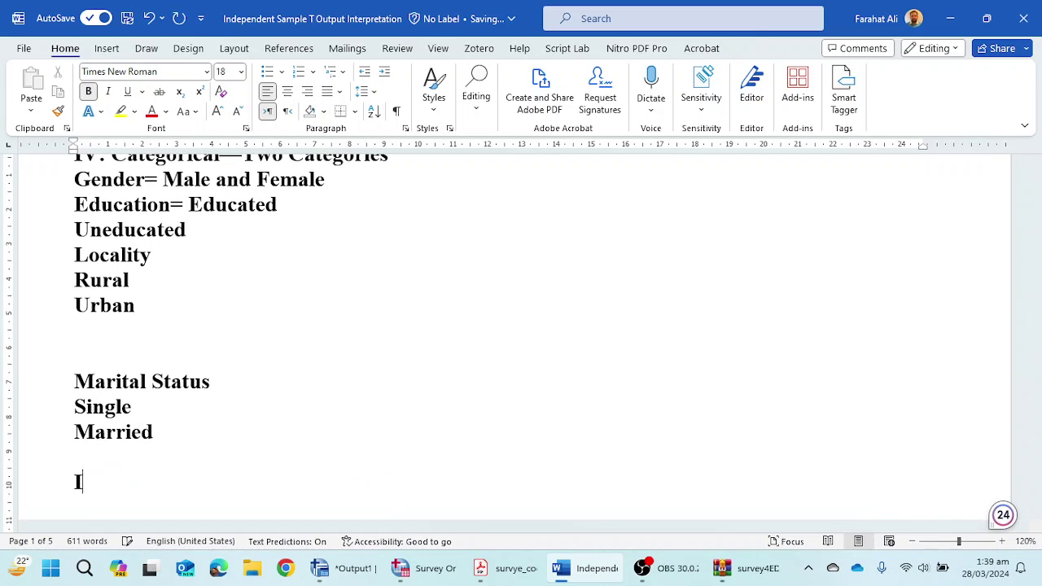
key("BackSpace")
type("DV: Interval")
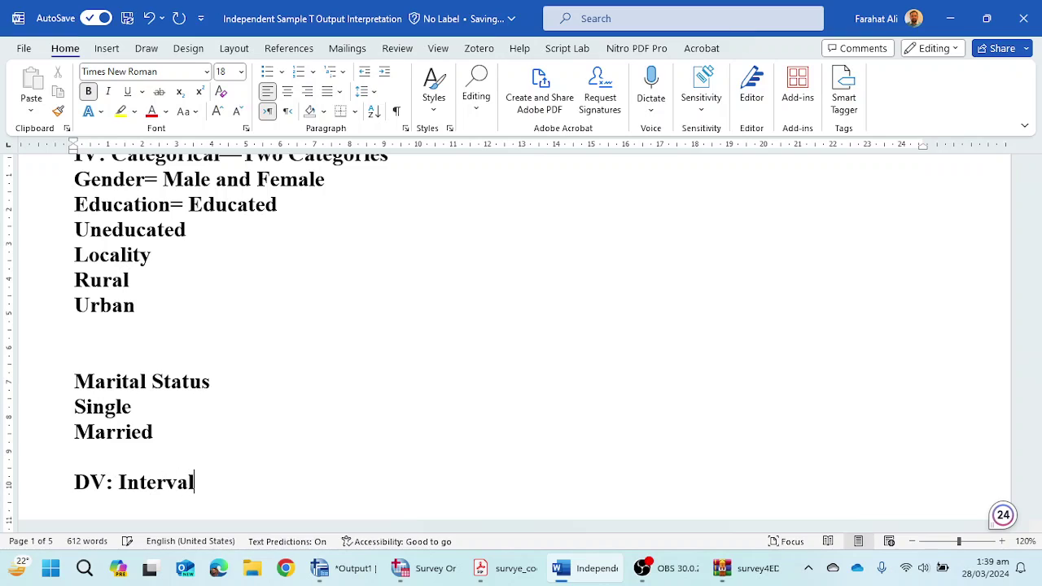
key("BackSpace")
type("/Ratio")
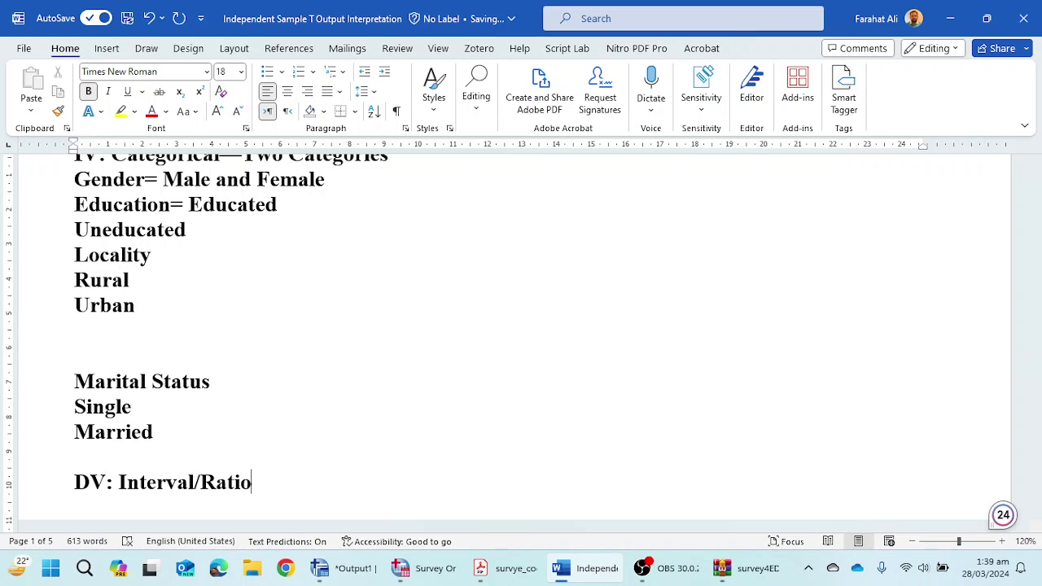
Add the dependent variable example "Political Knowledge -----Interval" below the DV heading.
key("Return")
type("Politic")
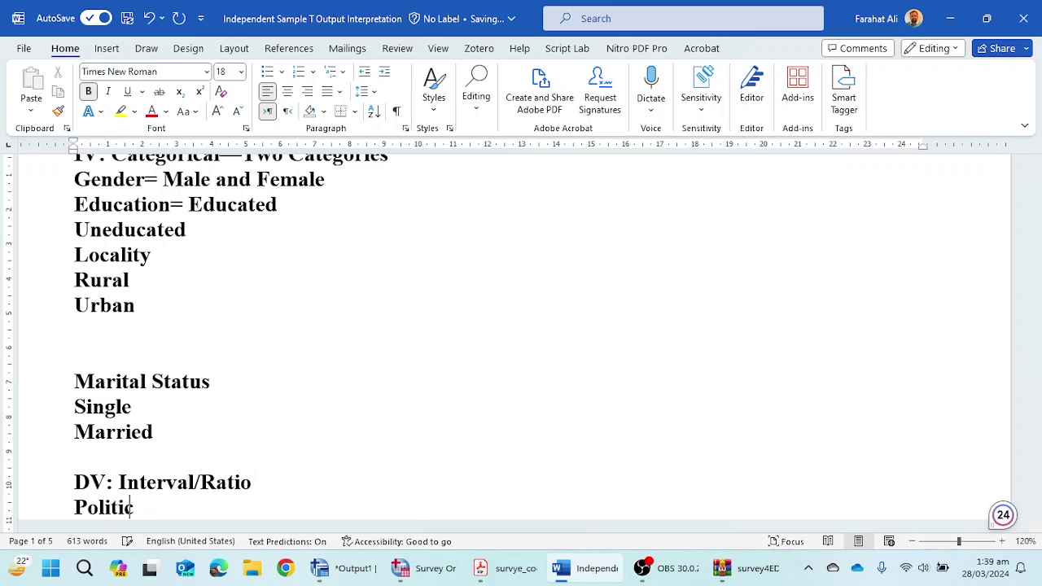
type("al Knowledge")
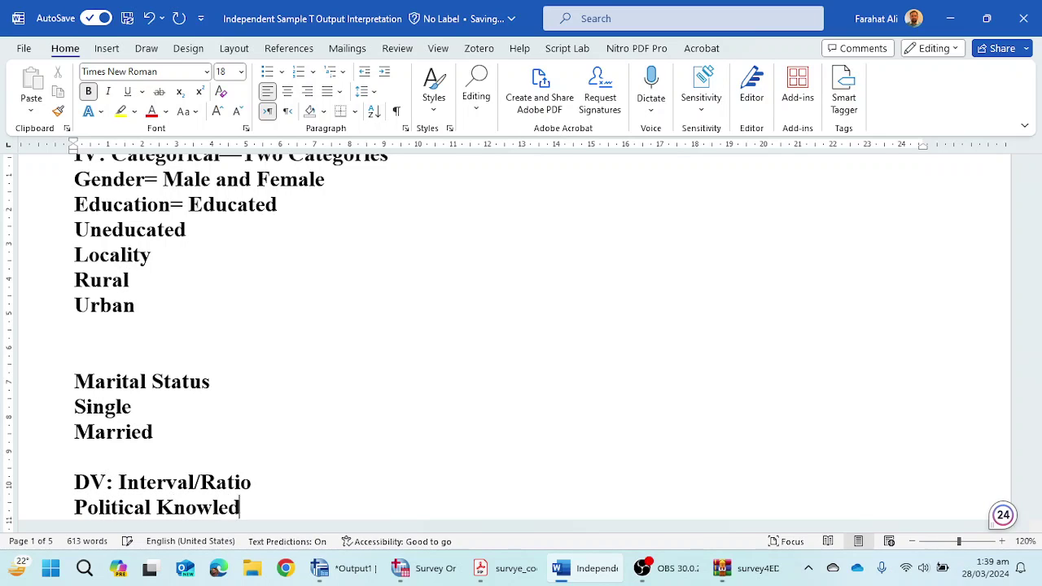
key("Return")
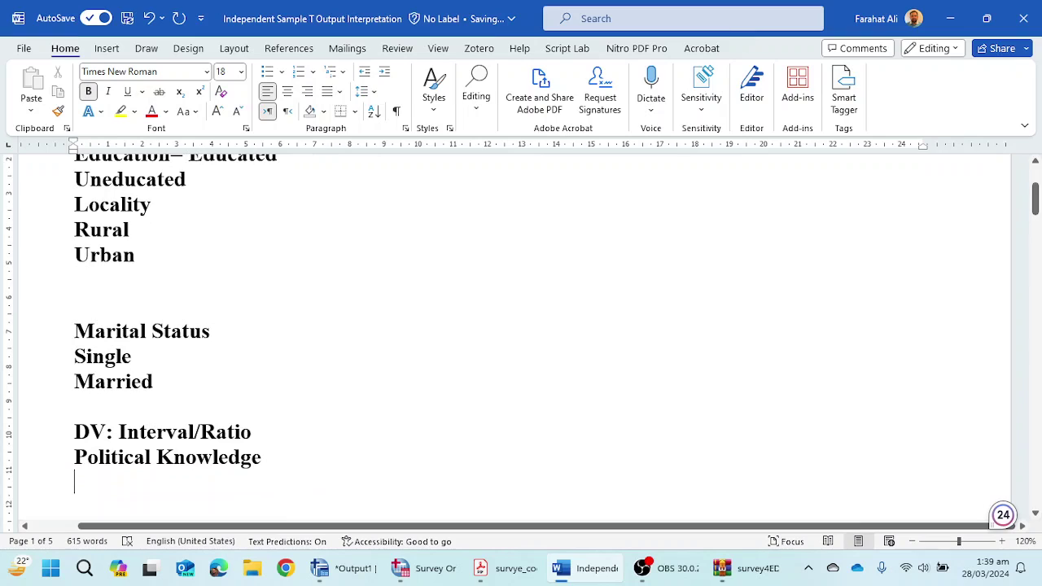
key("BackSpace")
type("-----")
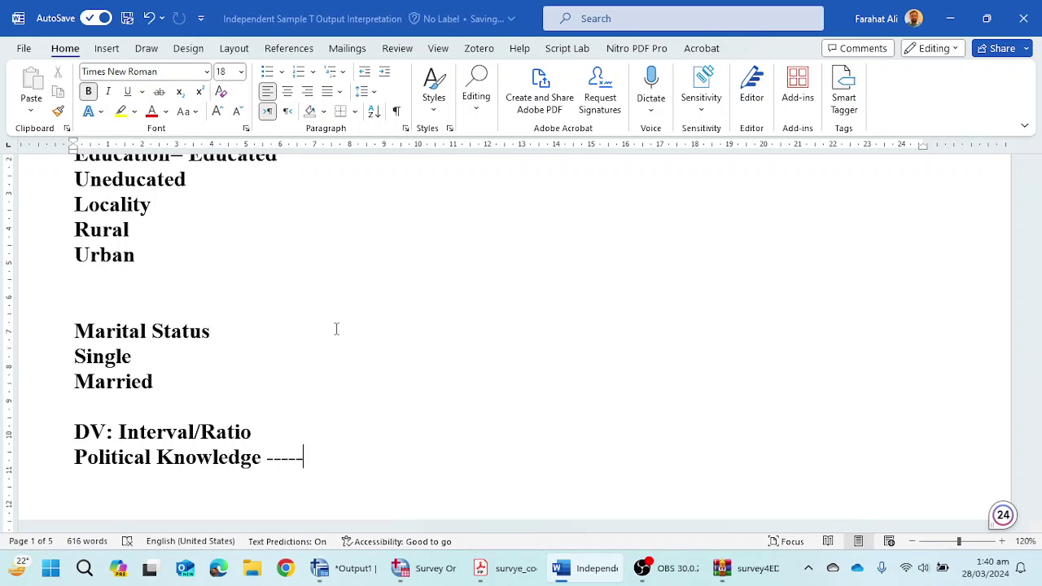
type("Interval")
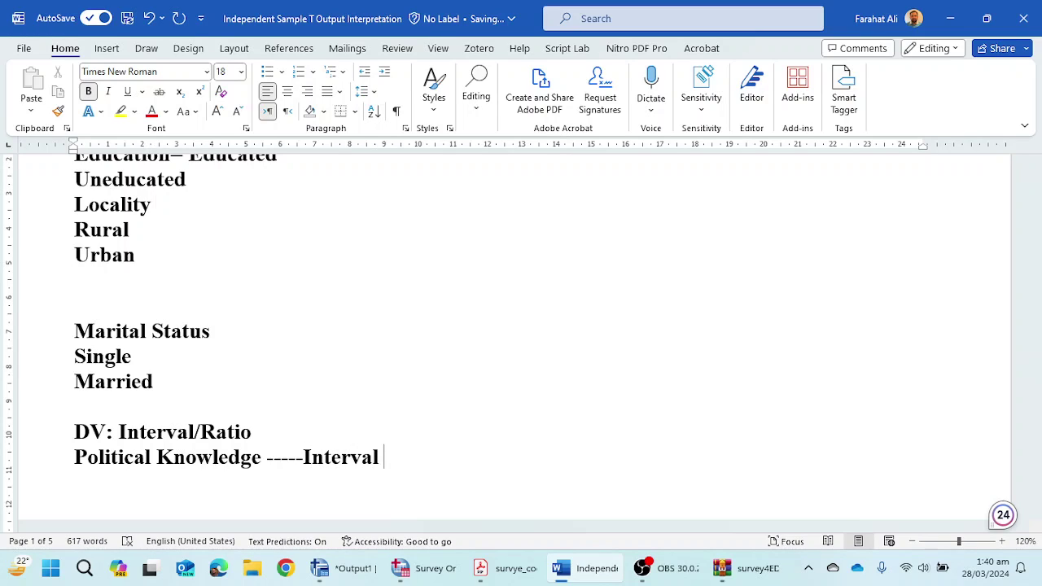
Add "Self esteem" and "Life satisfaction" as two separate lines below "Political Knowledge -----Interval".
key("Return")
type("Self esteem")
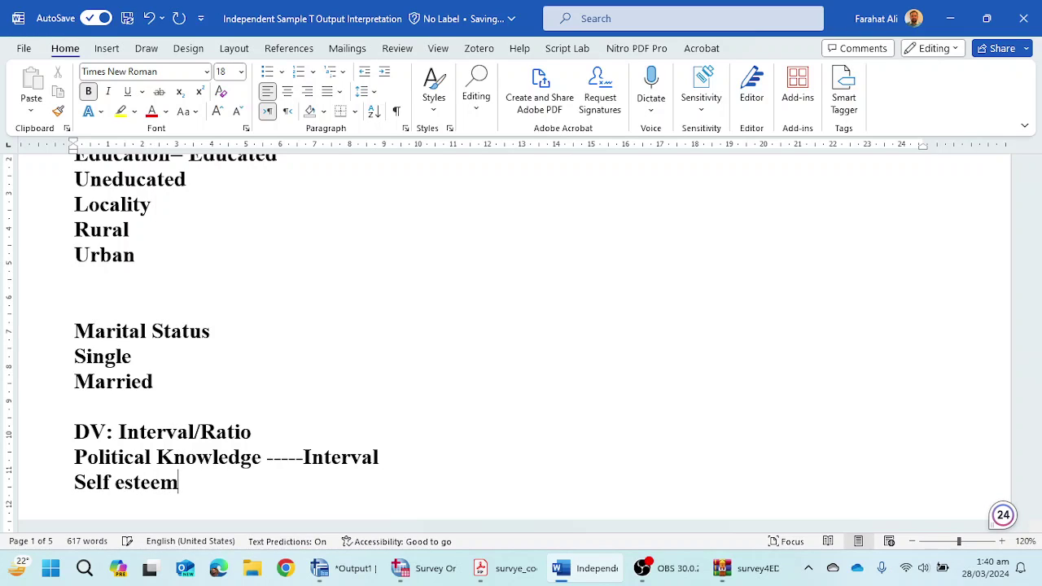
key("Return")
type("Life satisfaction")
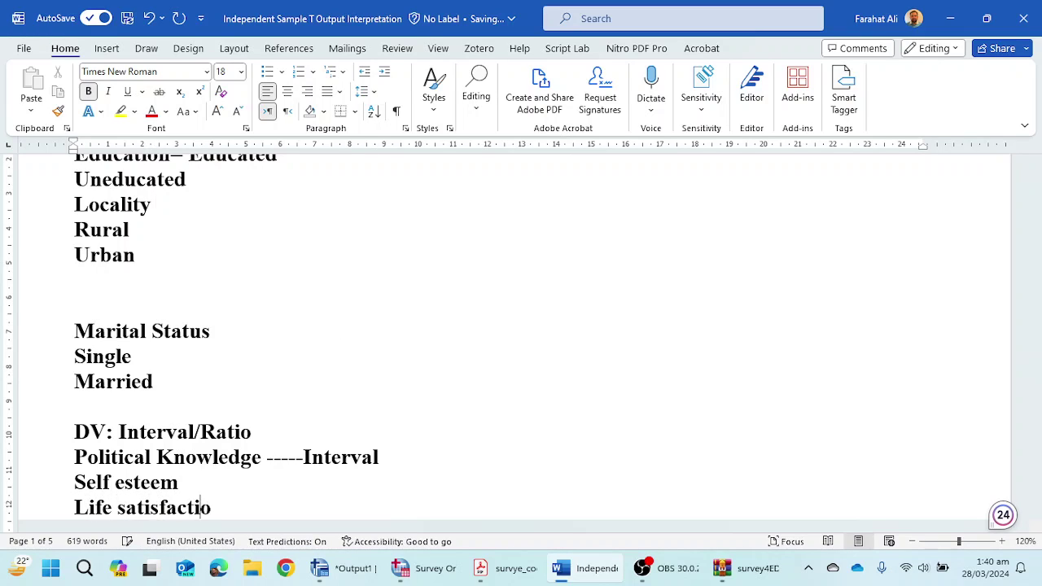
scroll(459, 377, "down", 2)
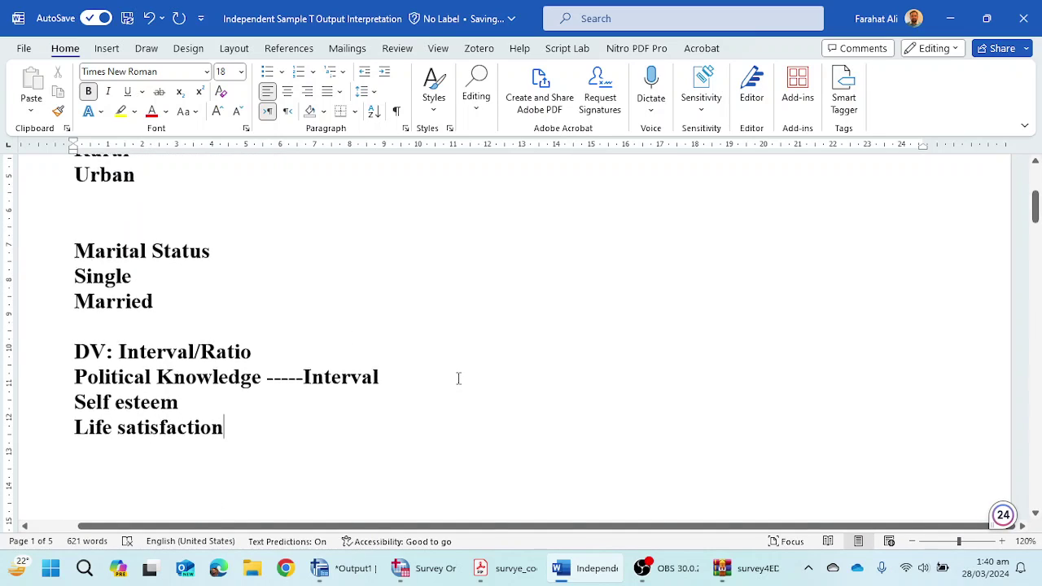
Switch to the survey7ed_fullquestionnaire.pdf in Acrobat and examine the Scale D life satisfaction items and their 1 to 7 response scale.
left_click(521, 567)
left_click(317, 46)
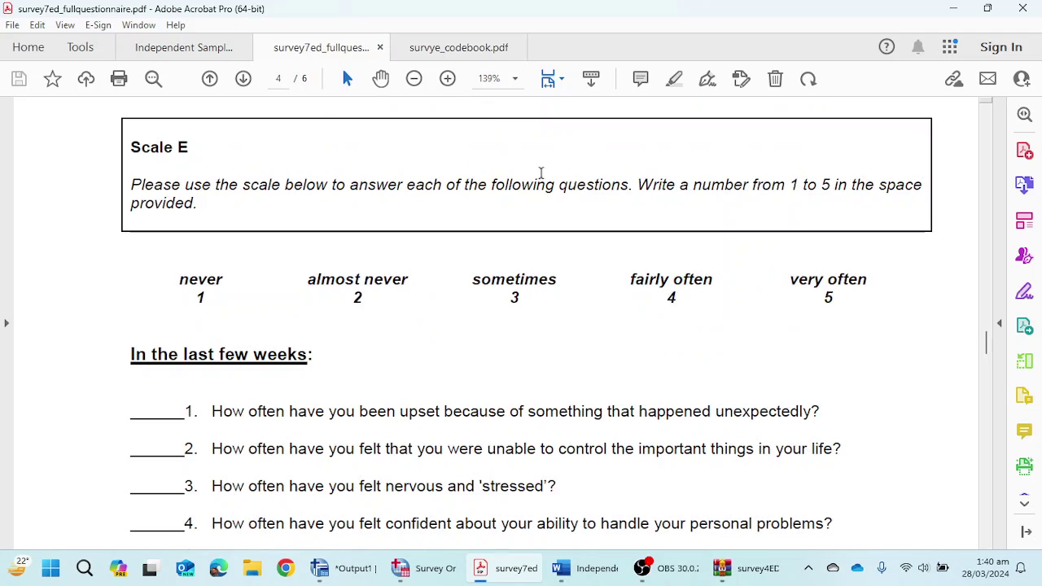
scroll(537, 326, "down", 3)
scroll(535, 323, "up", 10)
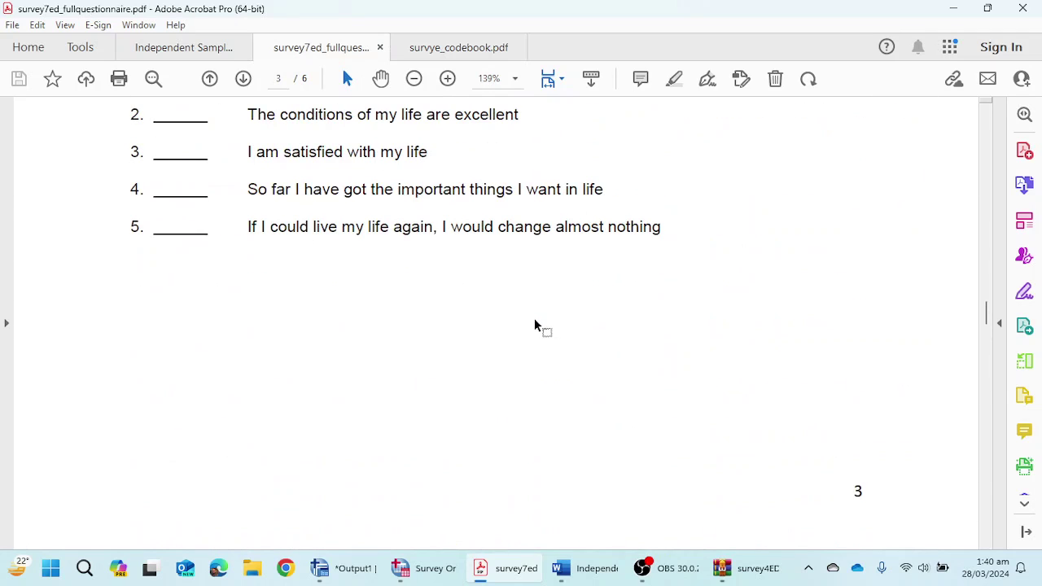
scroll(536, 325, "up", 3)
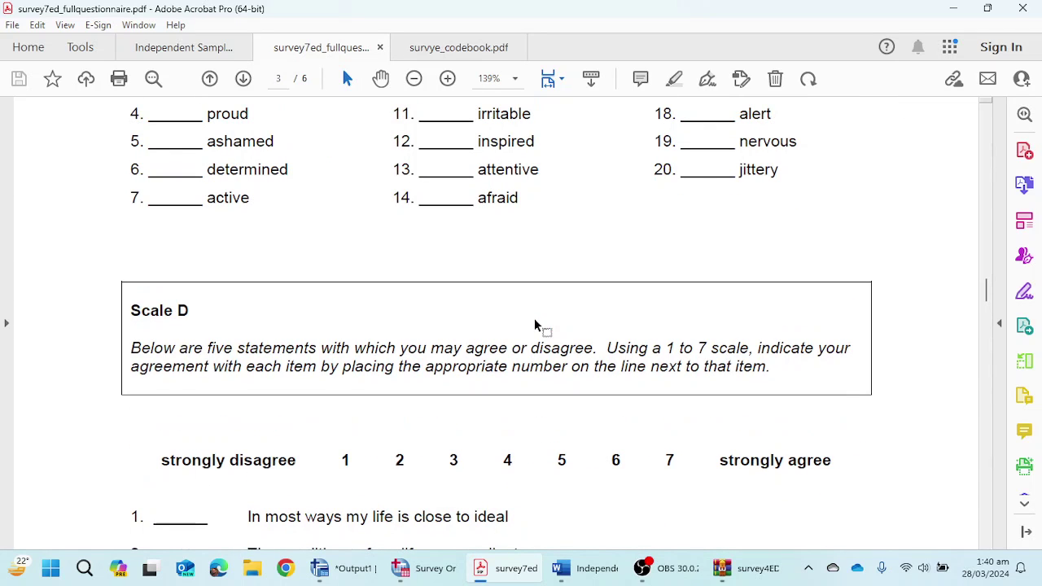
scroll(538, 326, "down", 3)
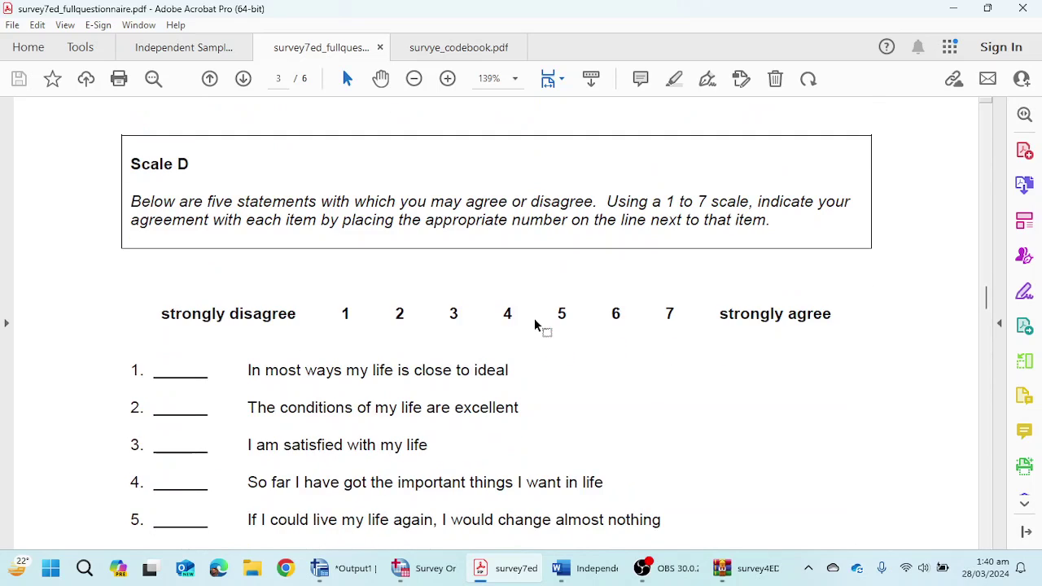
scroll(540, 329, "up", 1)
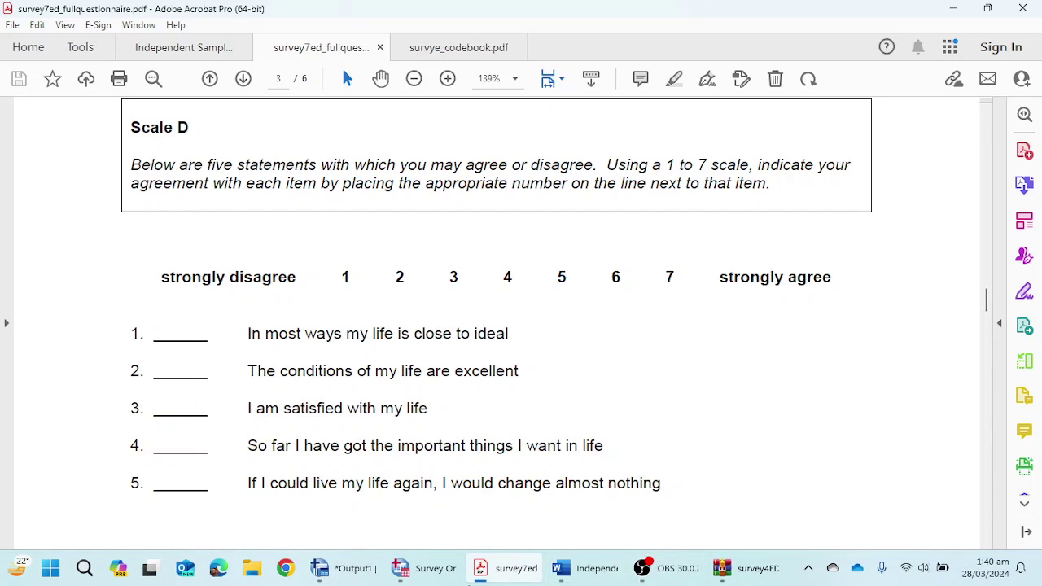
Switch to the open Independent-Samples T Test dialog for Survey Original.sav in SPSS.
mouse_move(436, 574)
left_click(459, 505)
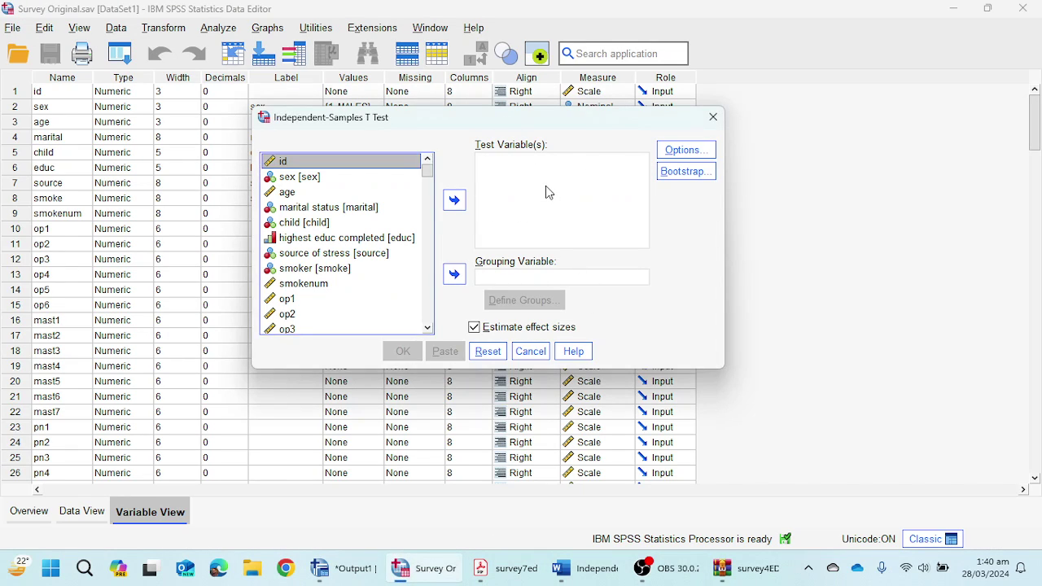
left_click(303, 178)
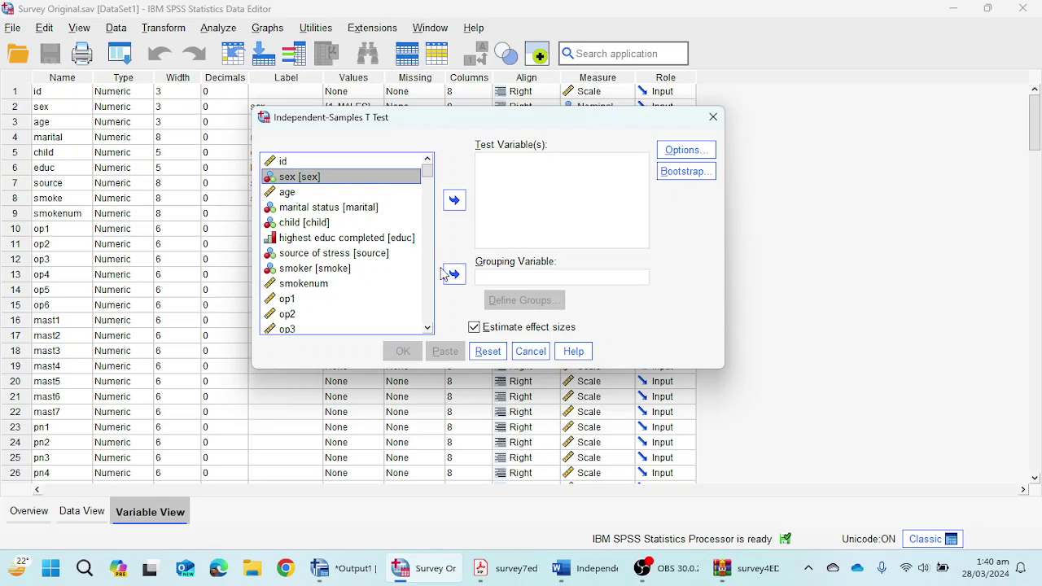
left_click(453, 273)
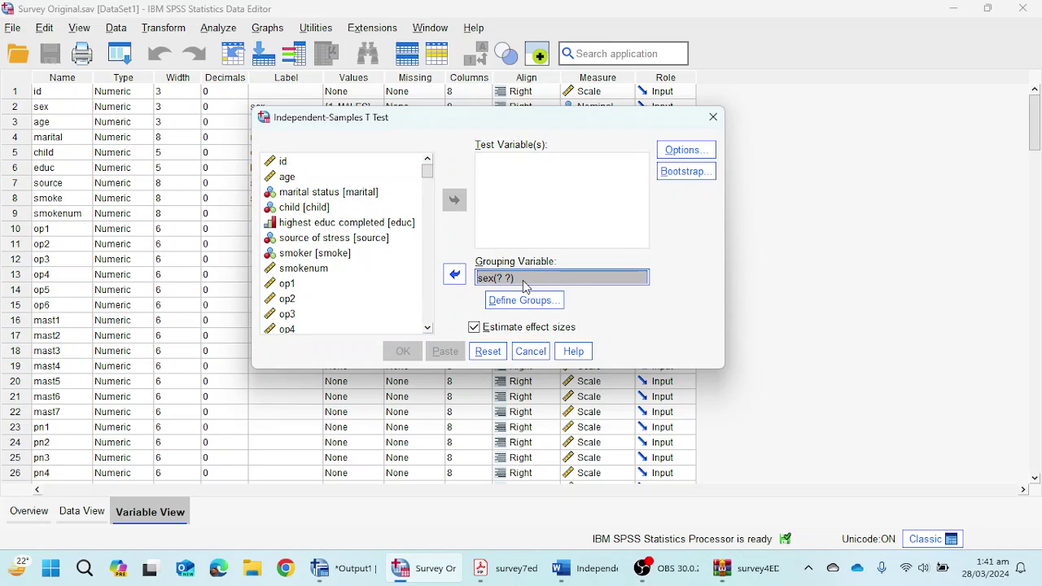
left_click(525, 300)
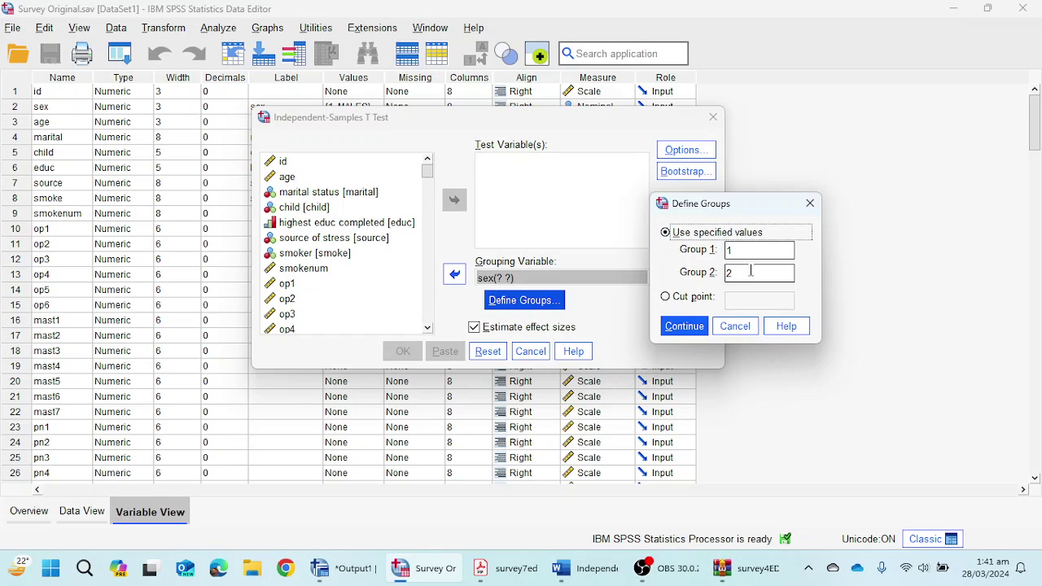
left_click(734, 326)
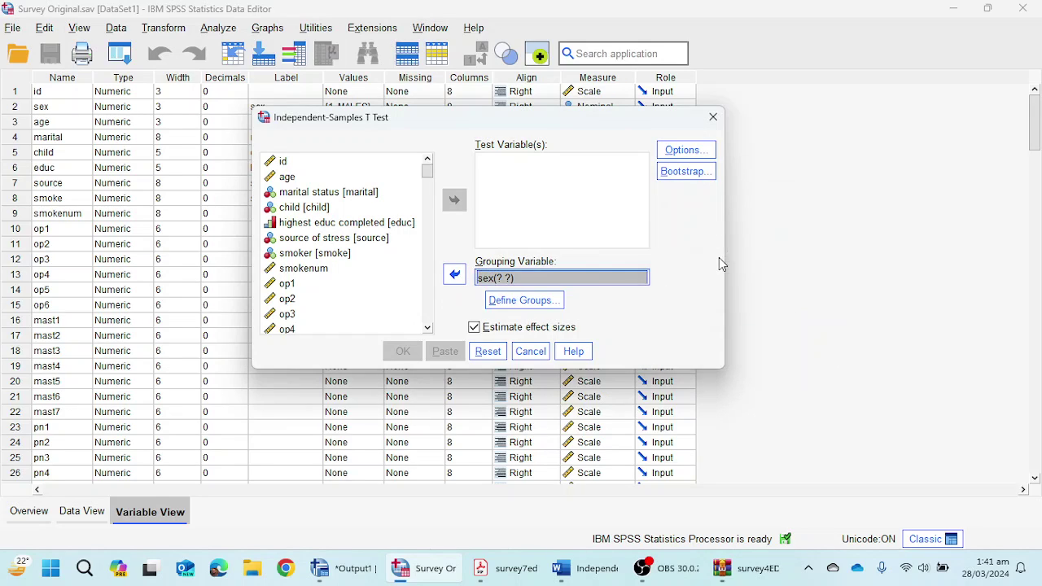
left_click(713, 117)
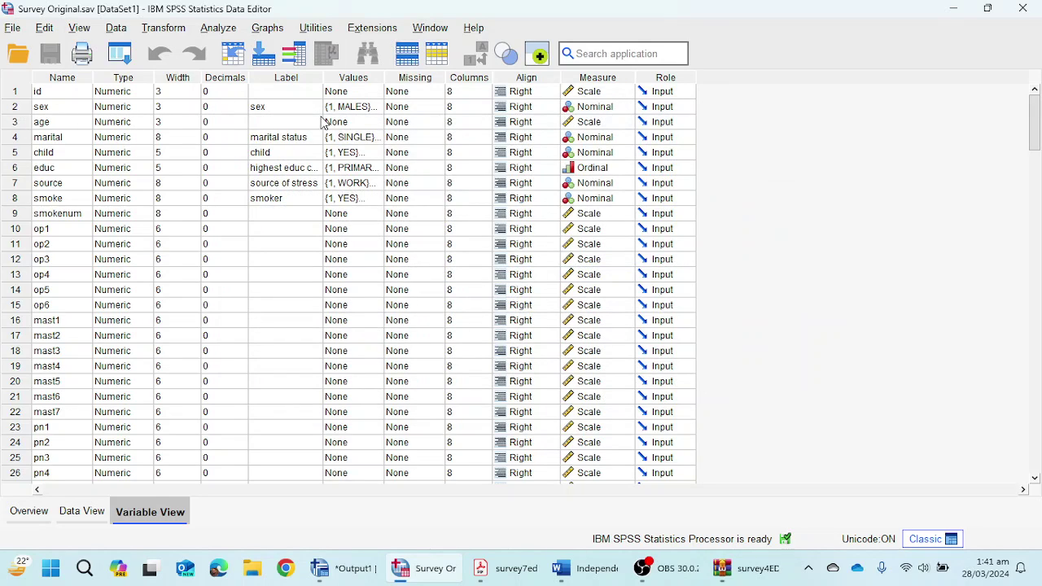
Examine the value labels defined for the sex variable.
left_click(373, 108)
left_click(380, 108)
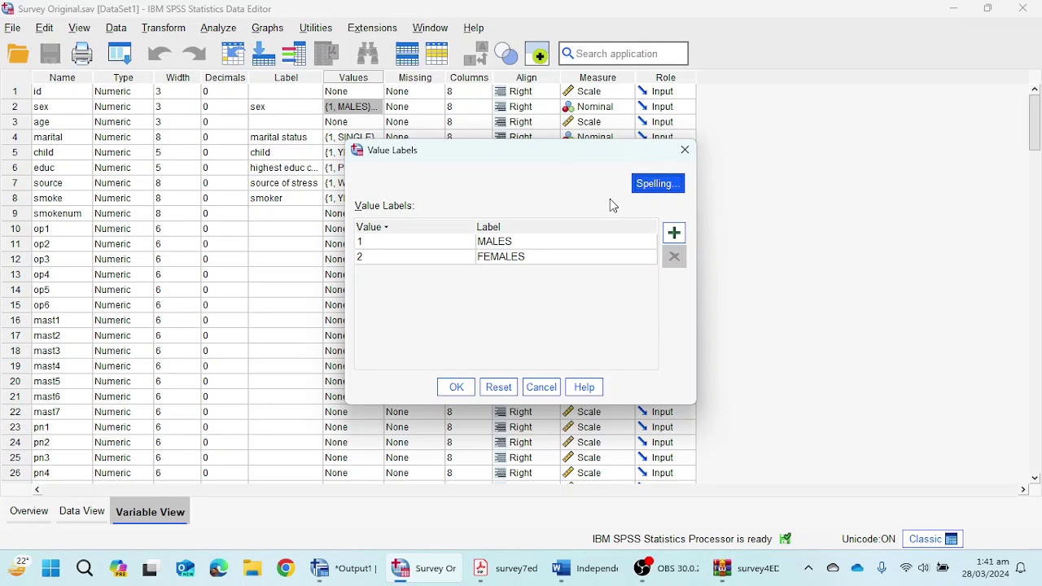
left_click(683, 151)
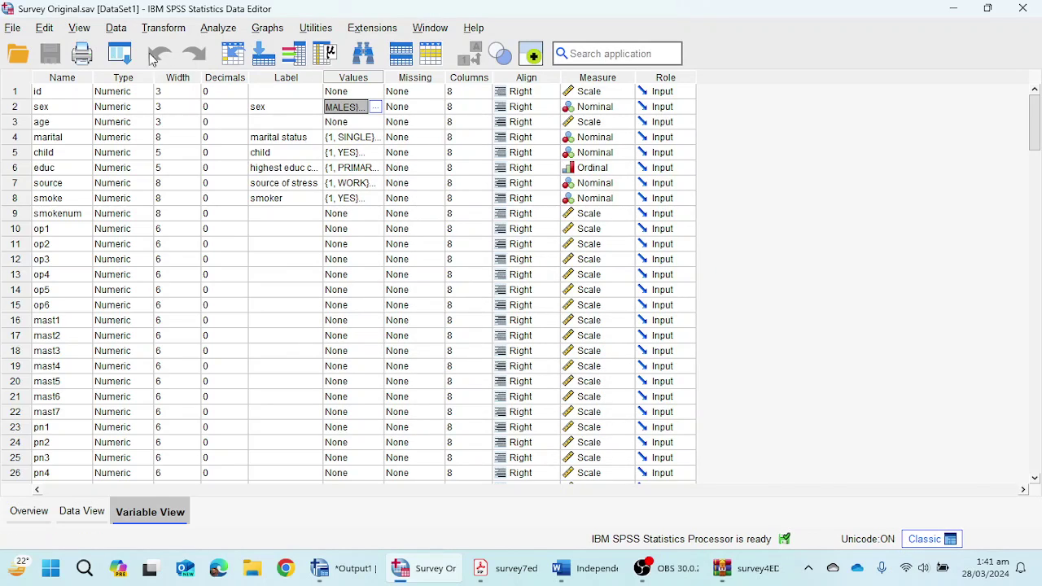
Start an Independent-Samples T Test with sex as the grouping variable, defining group 1 as 1 and group 2 as 2.
left_click(120, 53)
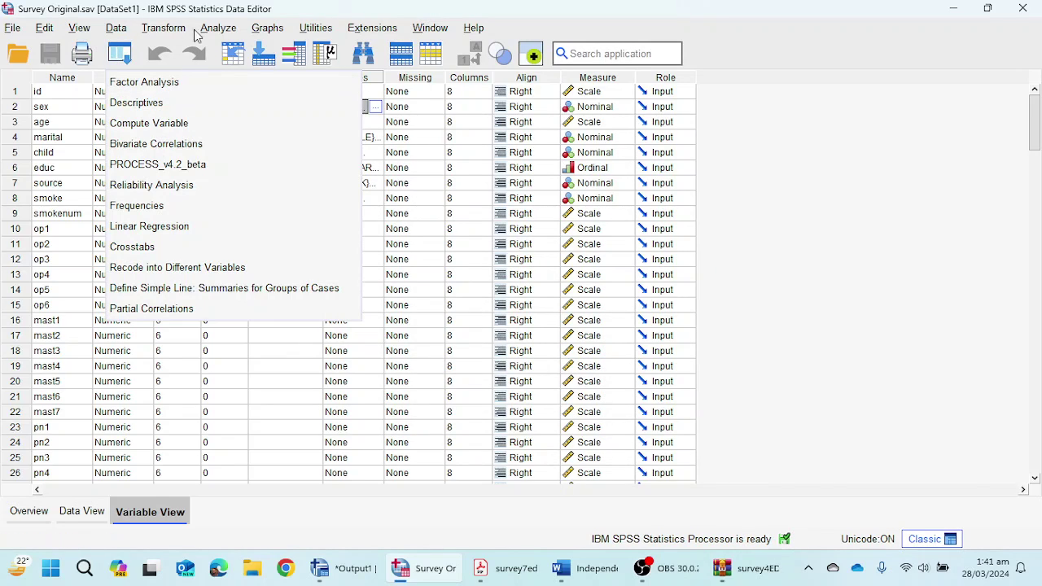
left_click(220, 30)
mouse_move(345, 166)
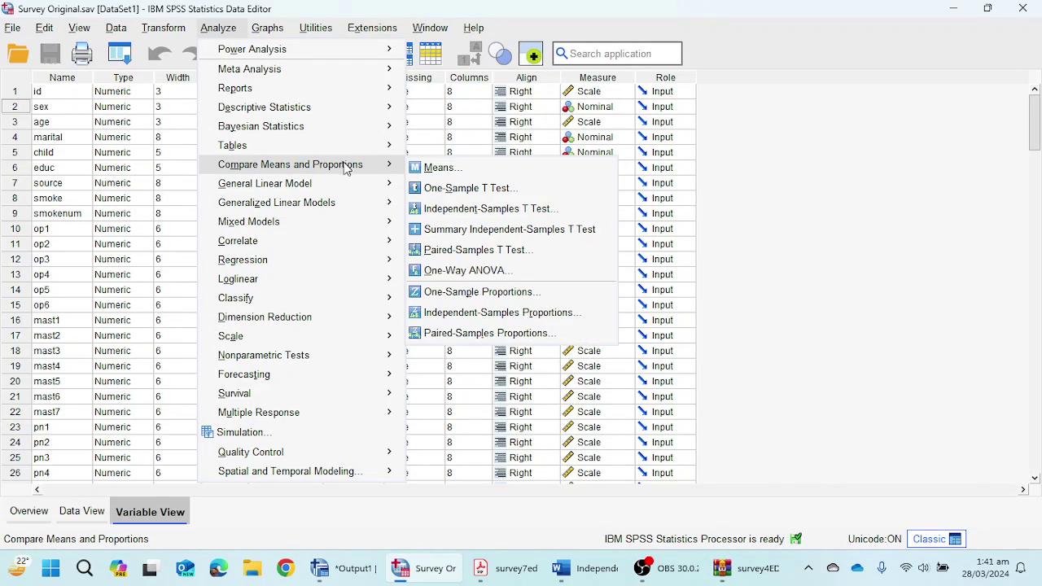
left_click(480, 209)
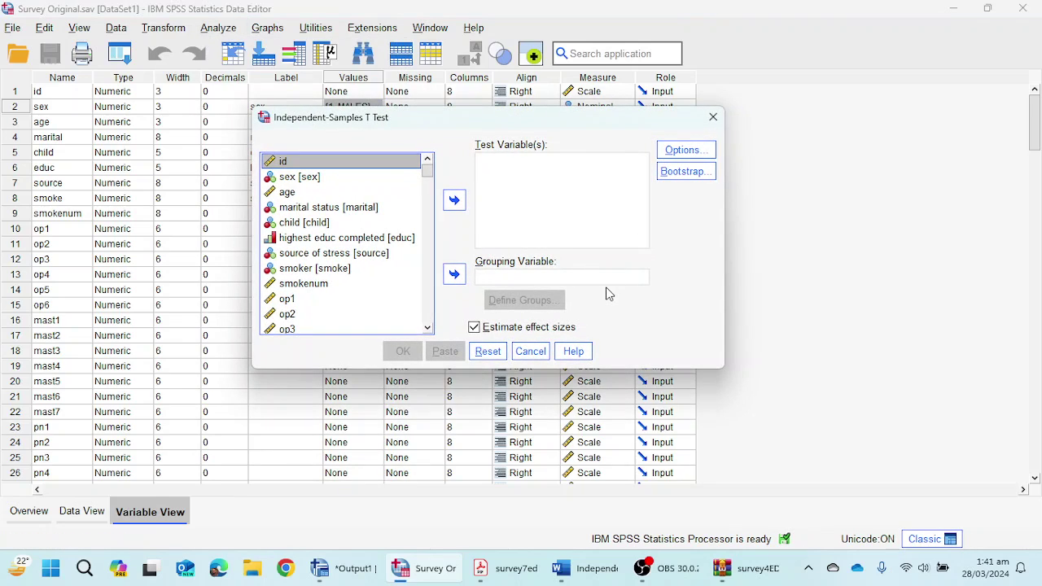
left_click(310, 177)
left_click(454, 274)
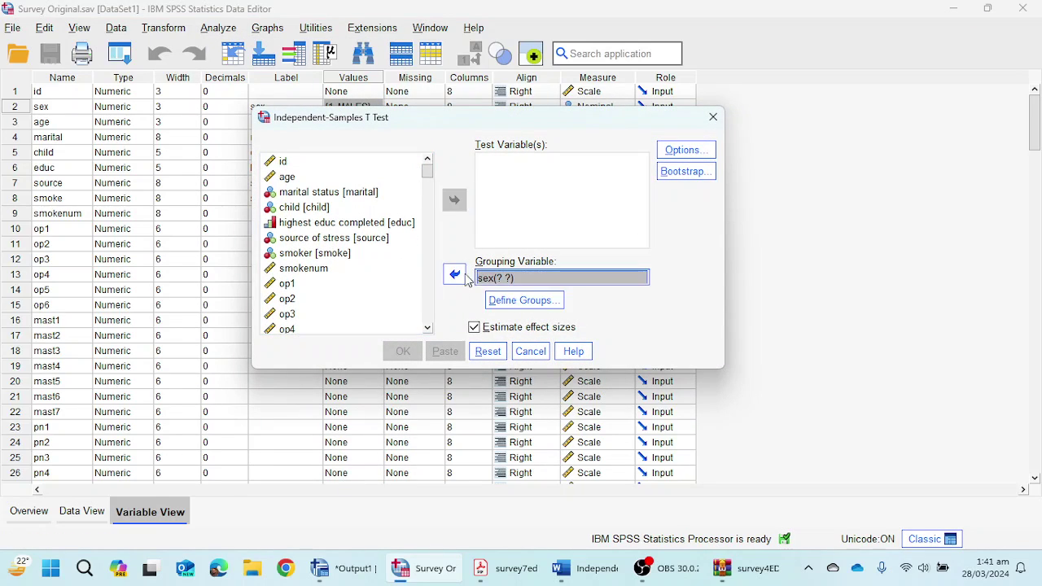
left_click(532, 302)
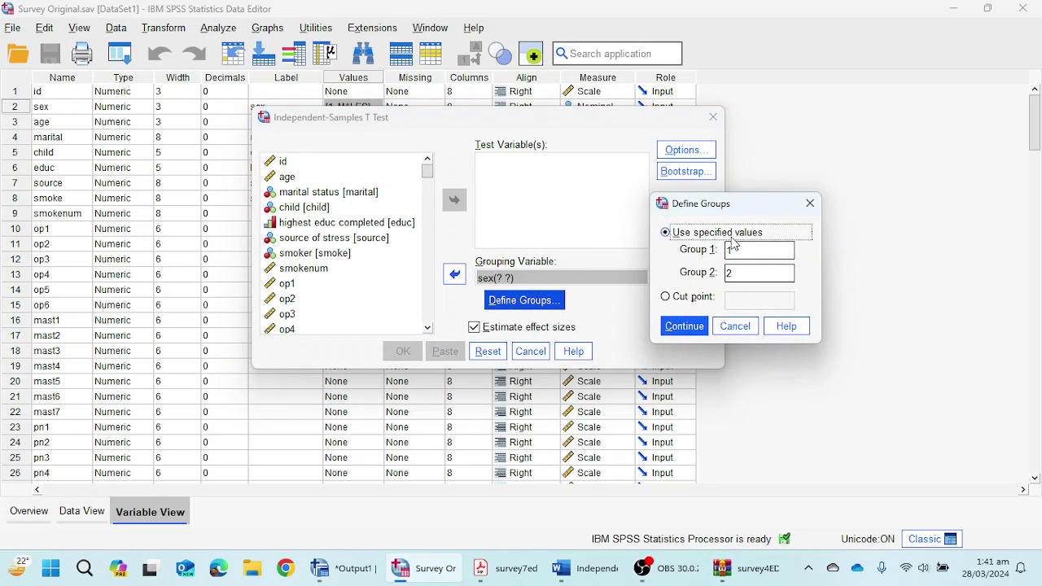
left_click(744, 251)
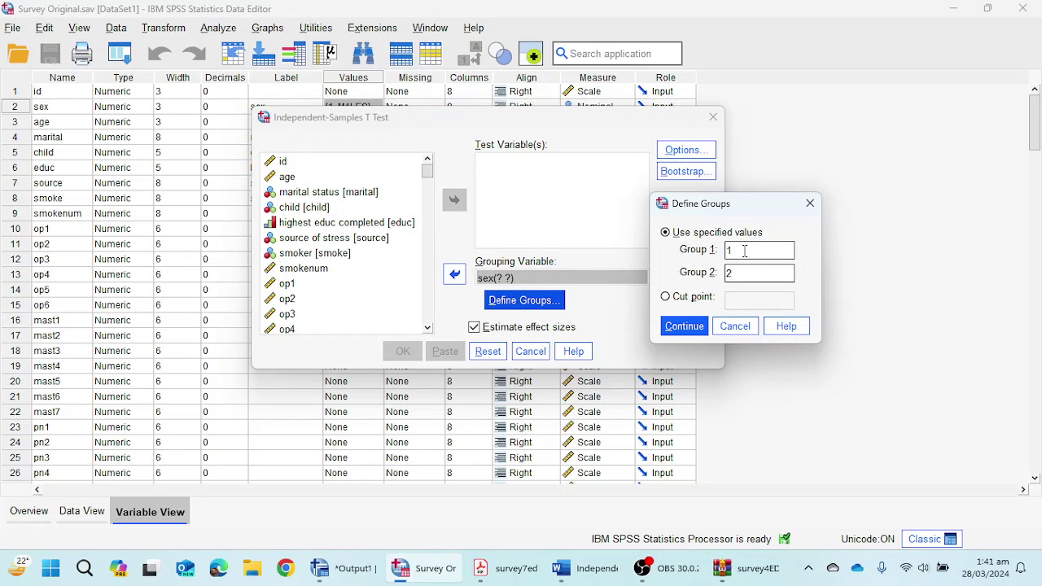
left_click(684, 326)
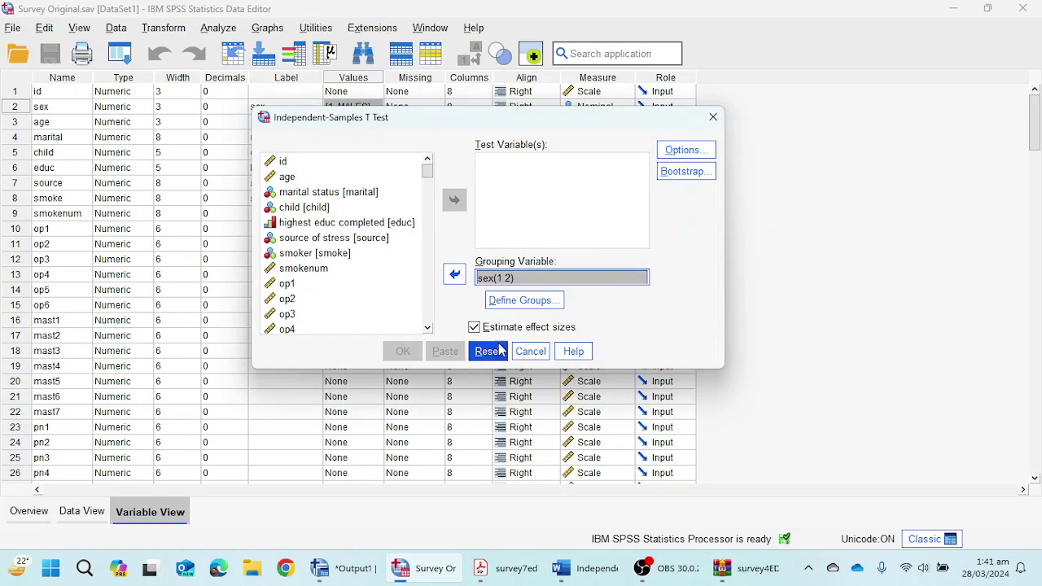
Add Total Self esteem [tslfest] as the test variable and check the test's options.
scroll(320, 257, "down", 12)
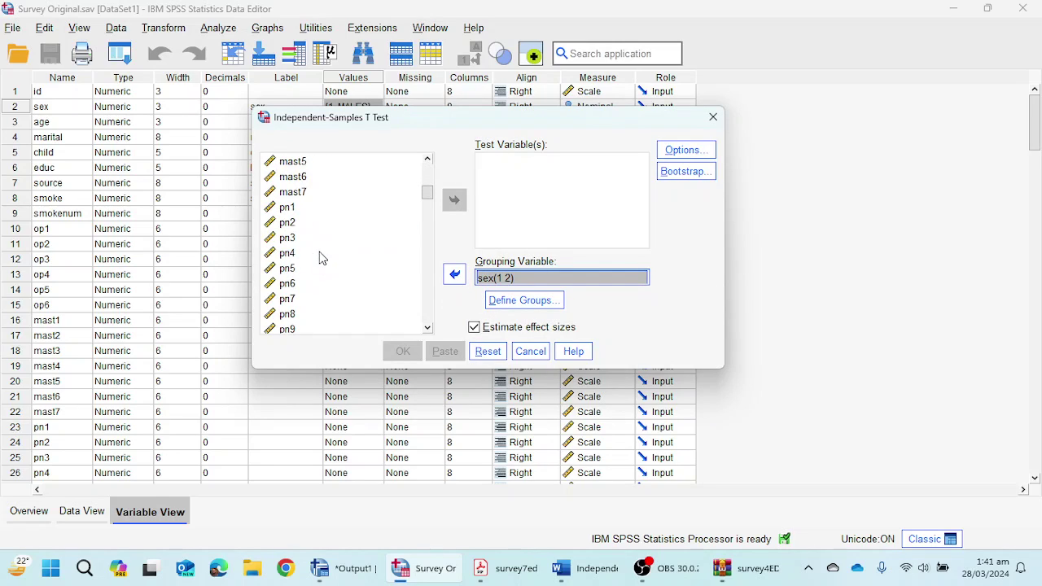
scroll(320, 258, "down", 6)
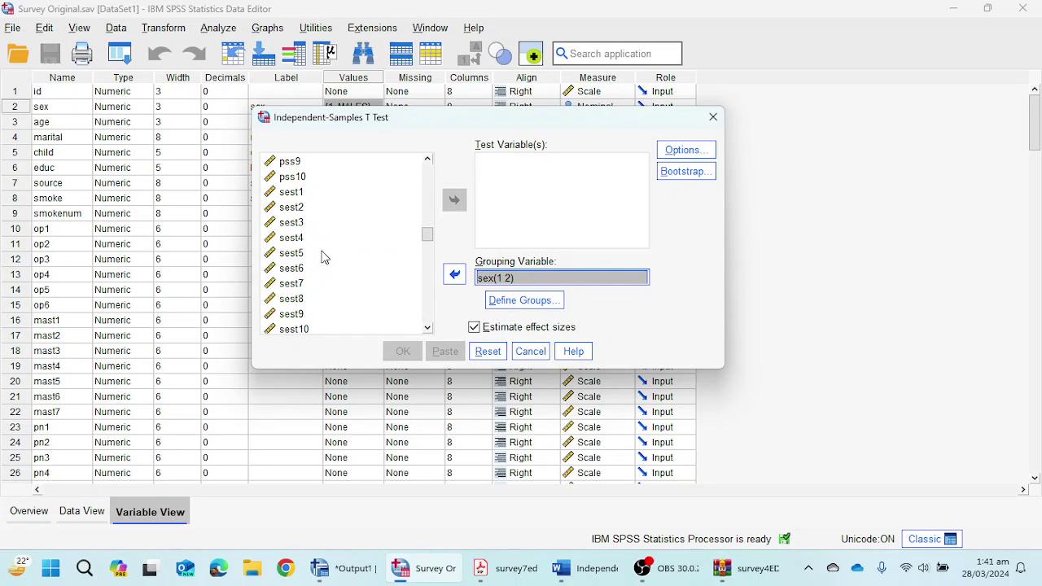
scroll(323, 255, "down", 5)
scroll(326, 254, "down", 4)
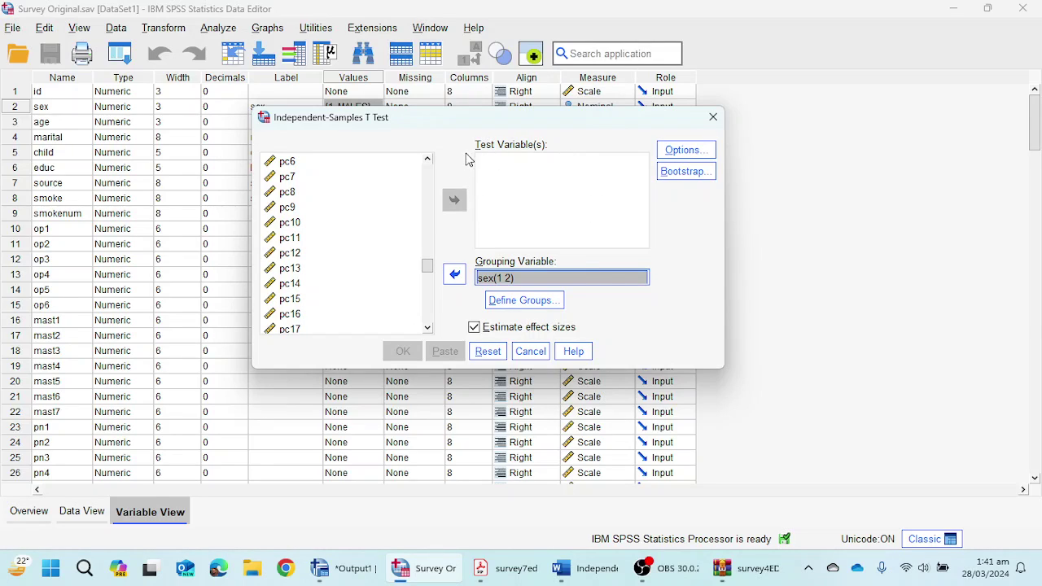
scroll(375, 239, "down", 10)
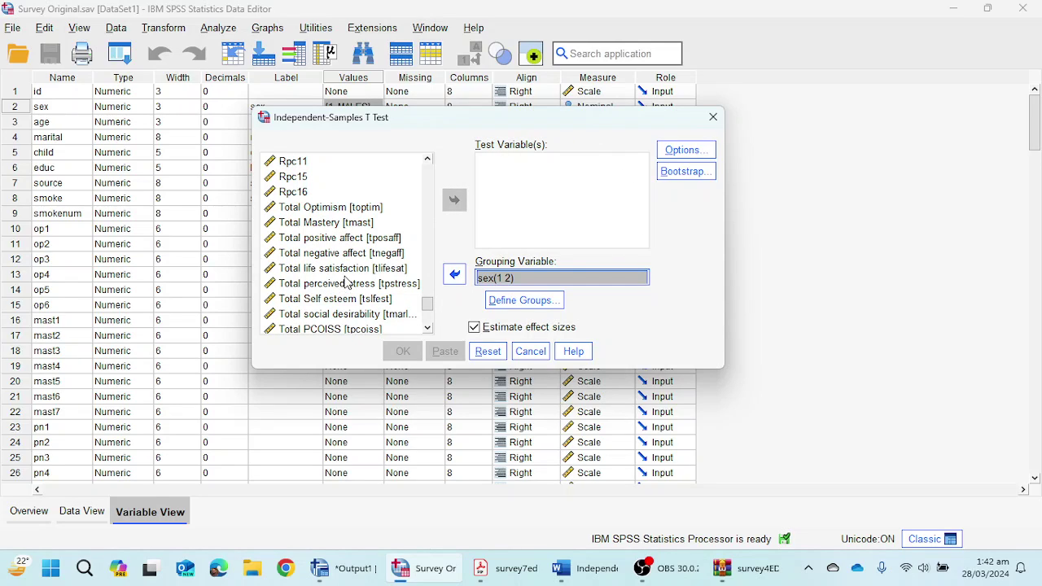
left_click(346, 300)
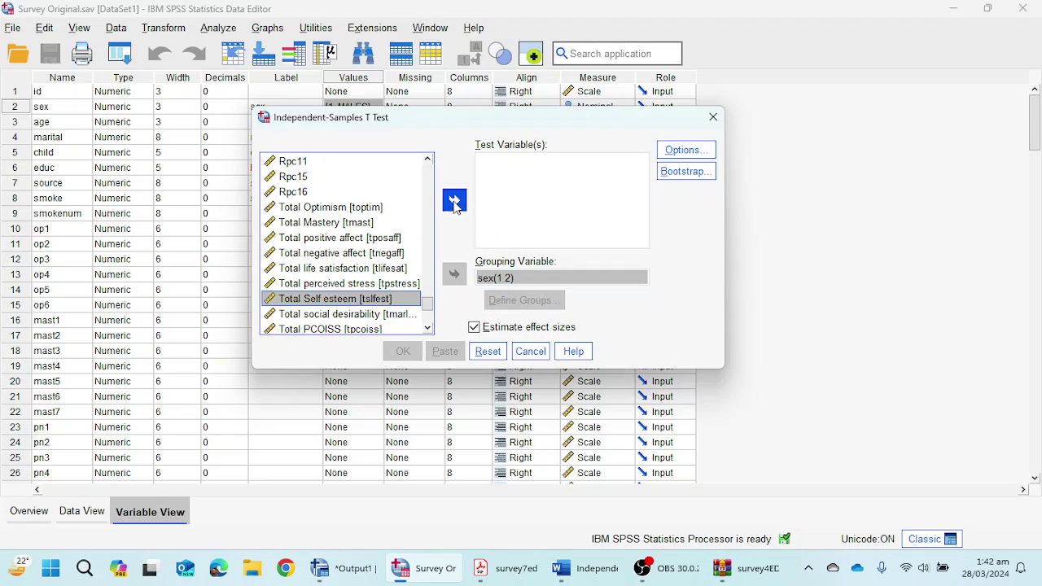
left_click(454, 201)
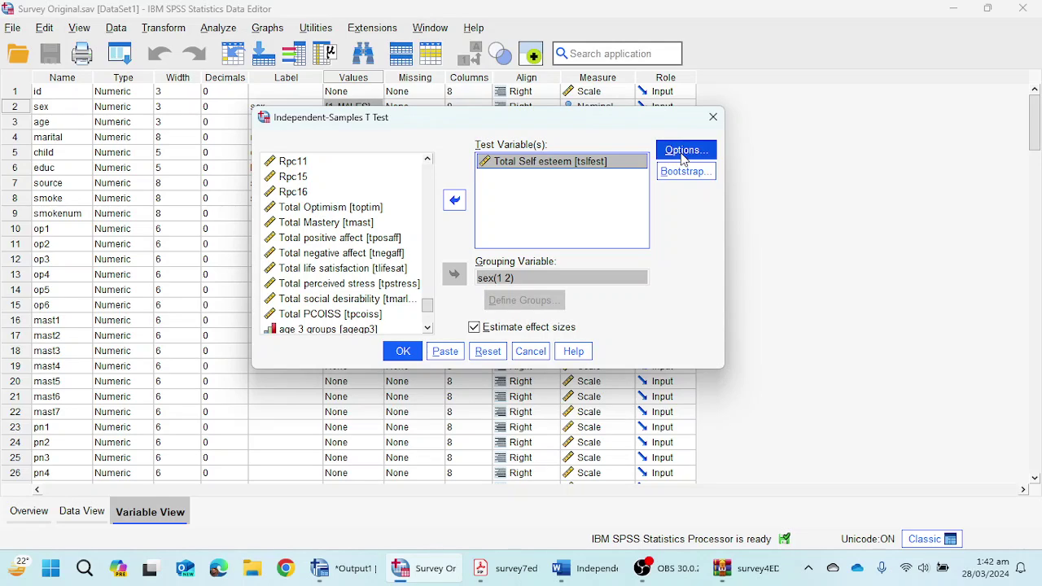
left_click(684, 151)
left_click(581, 175)
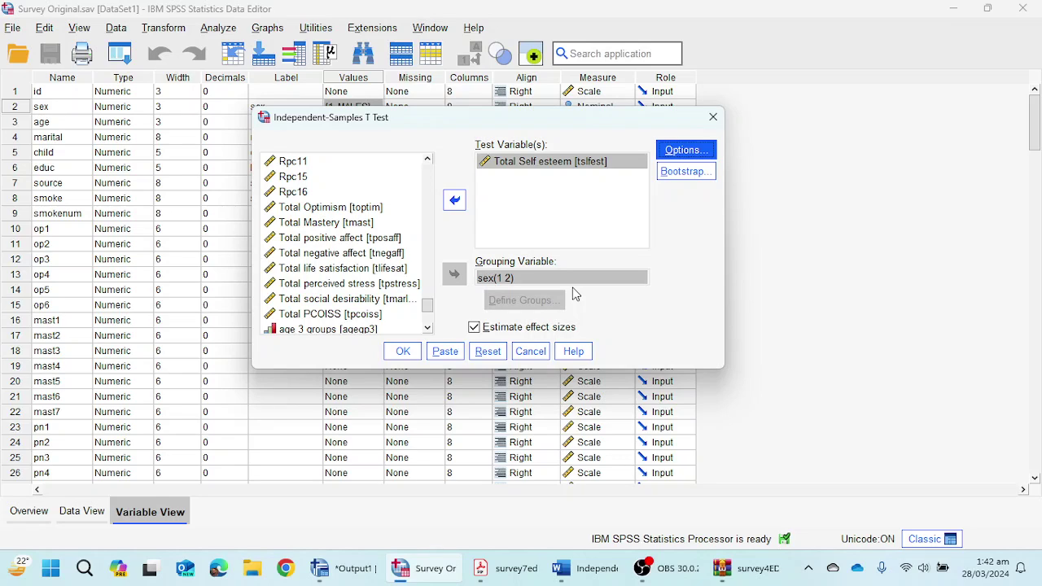
Switch to the Word document and review Situation A, its Group Statistics table, the hypotheses and the assumptions for the self-esteem t-test.
left_click(562, 568)
scroll(524, 392, "up", 4)
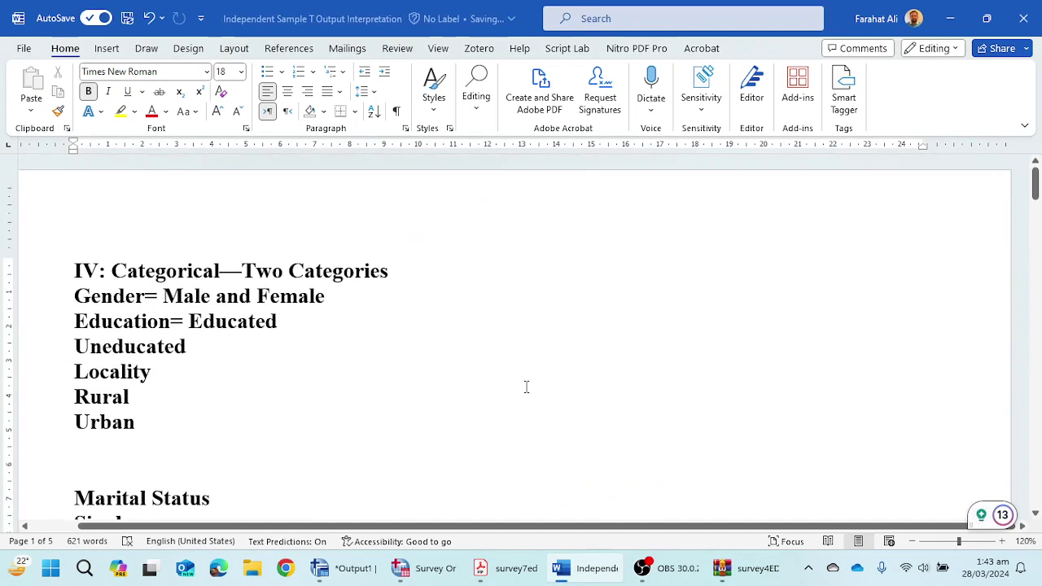
scroll(525, 389, "down", 10)
scroll(526, 386, "down", 3)
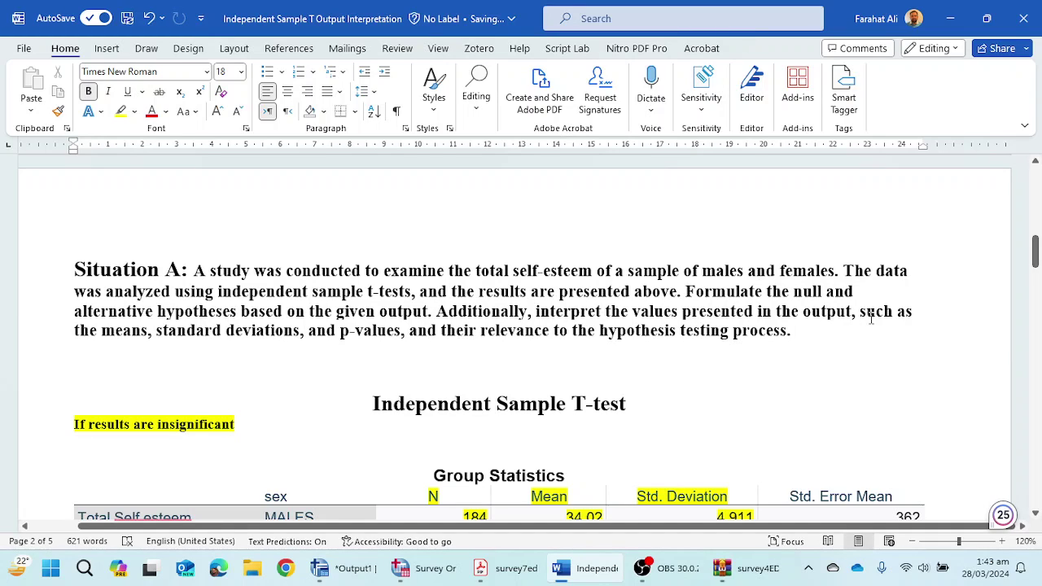
scroll(309, 329, "down", 10)
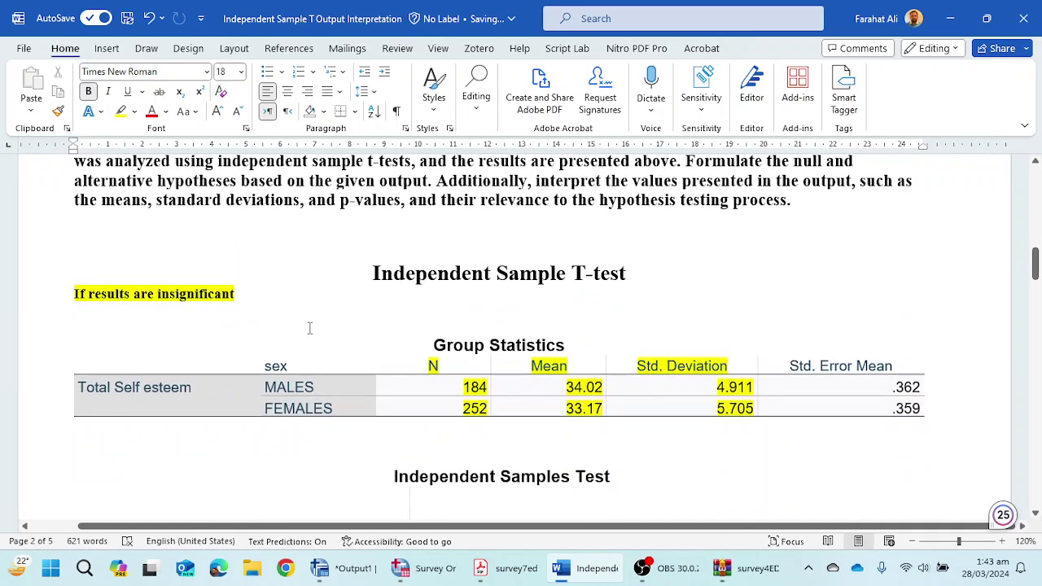
scroll(307, 328, "down", 6)
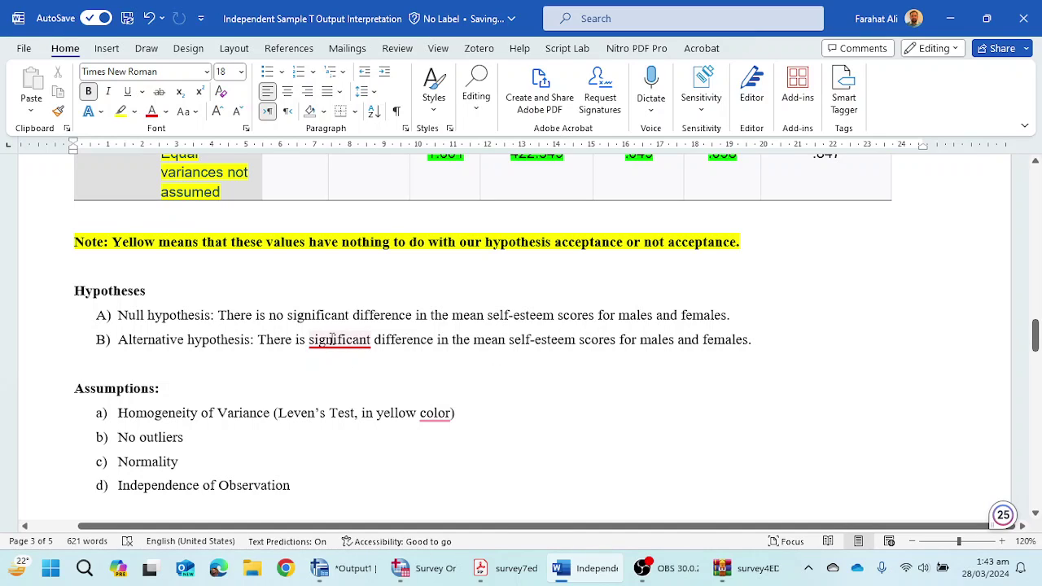
mouse_move(340, 340)
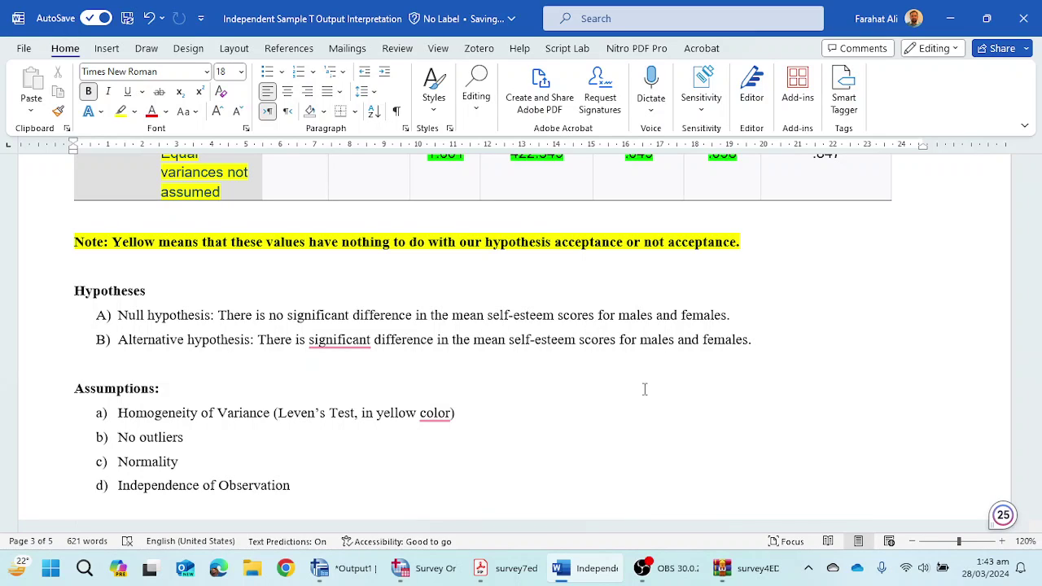
Insert the word "Direction" at the start of the alternative hypothesis statement.
left_click(260, 340)
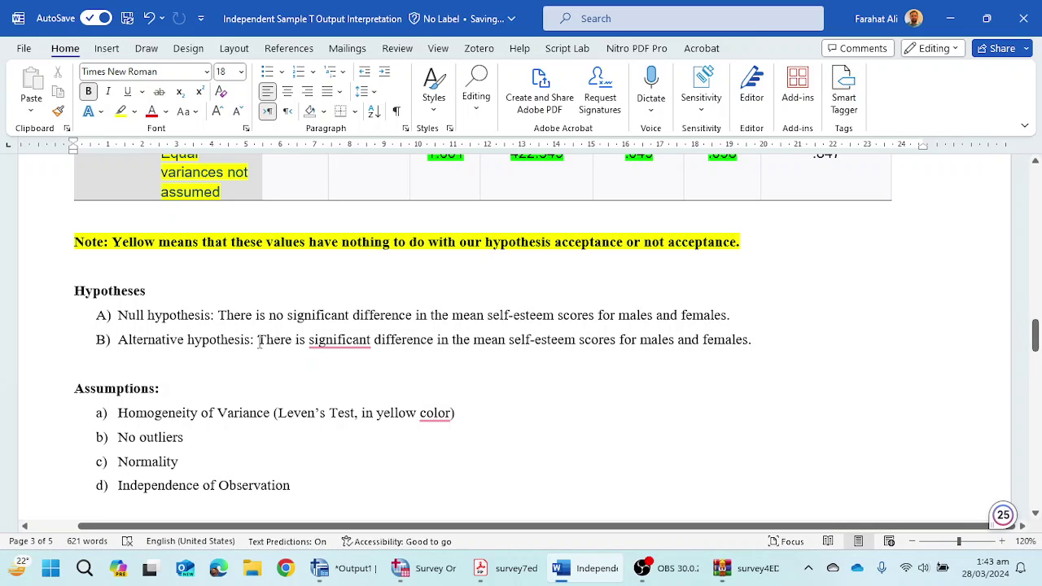
type("Direct")
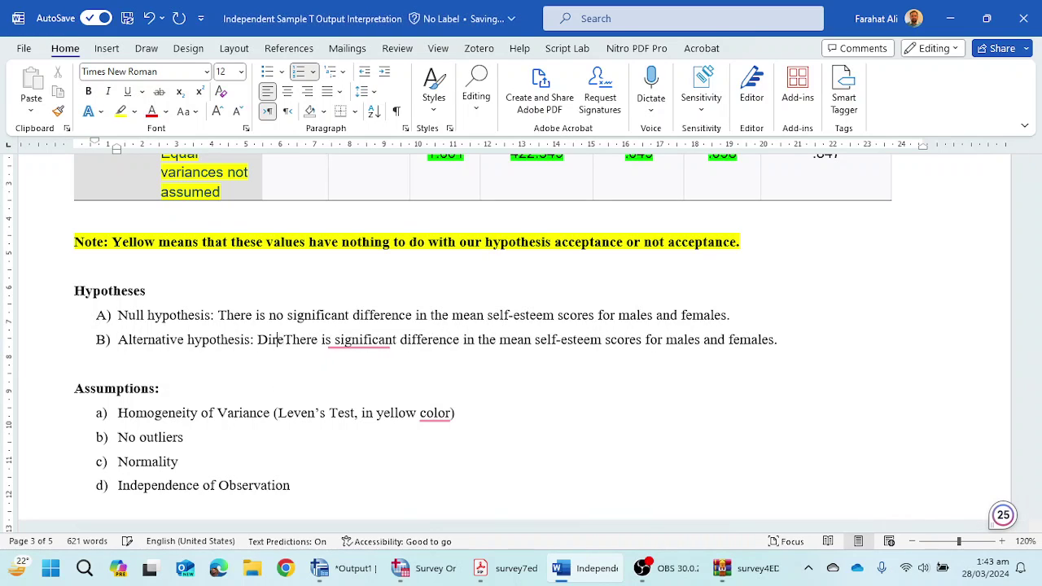
type("ion")
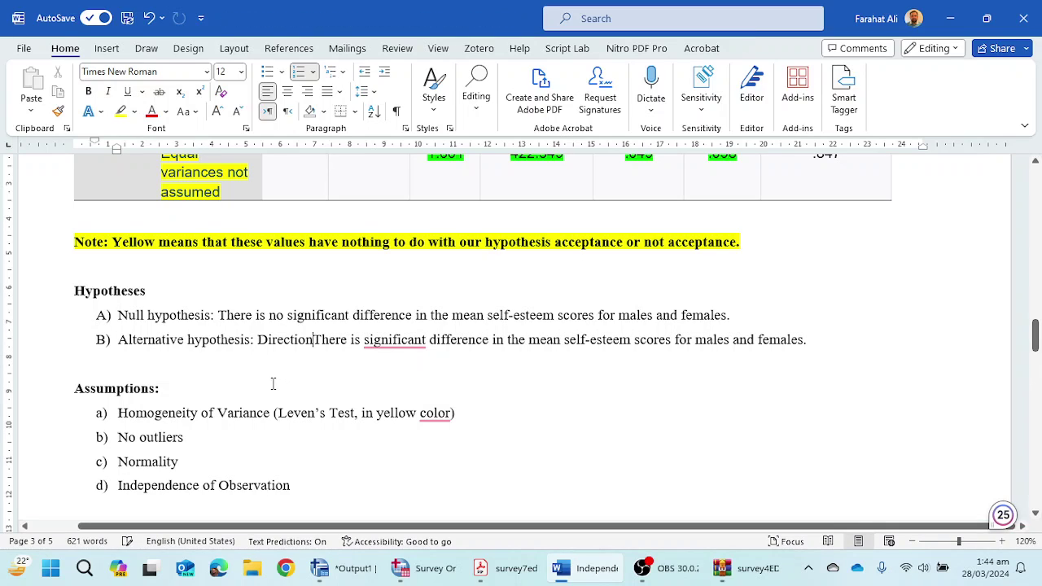
Delete the inserted word "Direction" from the alternative hypothesis statement.
double_click(287, 339)
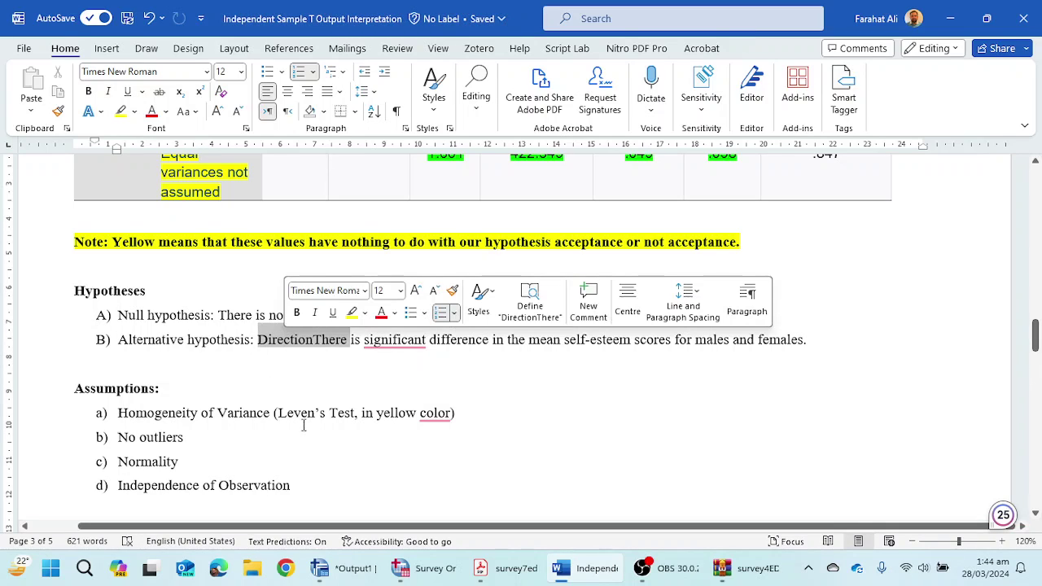
left_click(316, 342)
key("BackSpace")
key("BackSpace")
key("BackSpace")
key("BackSpace")
key("BackSpace")
key("BackSpace")
key("BackSpace")
key("BackSpace")
key("BackSpace")
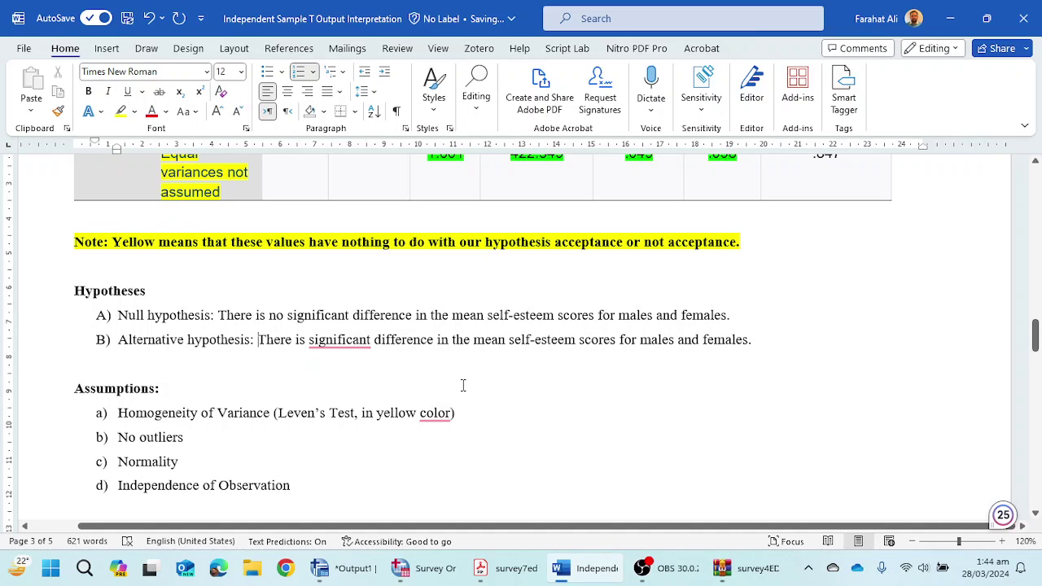
Switch to the SPSS Data Editor and run the configured Independent-Samples T Test of Total Self esteem by sex.
scroll(466, 381, "down", 2)
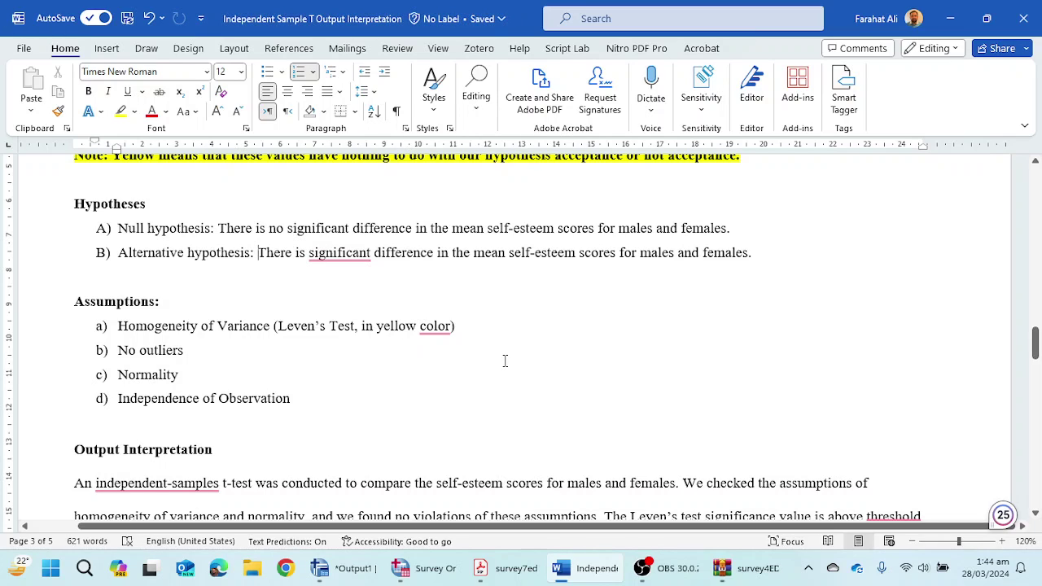
scroll(505, 361, "up", 1)
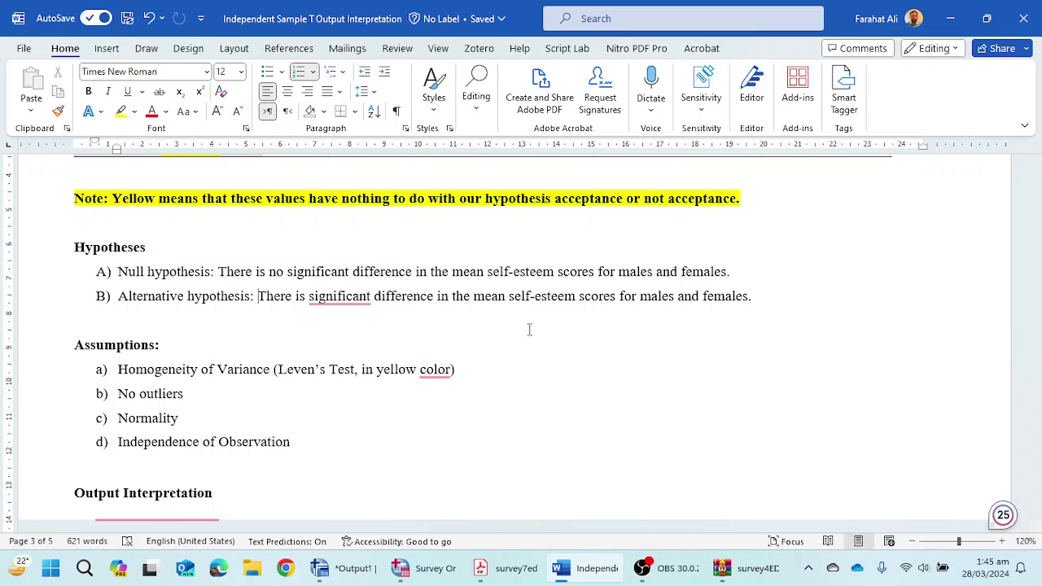
scroll(529, 329, "down", 3)
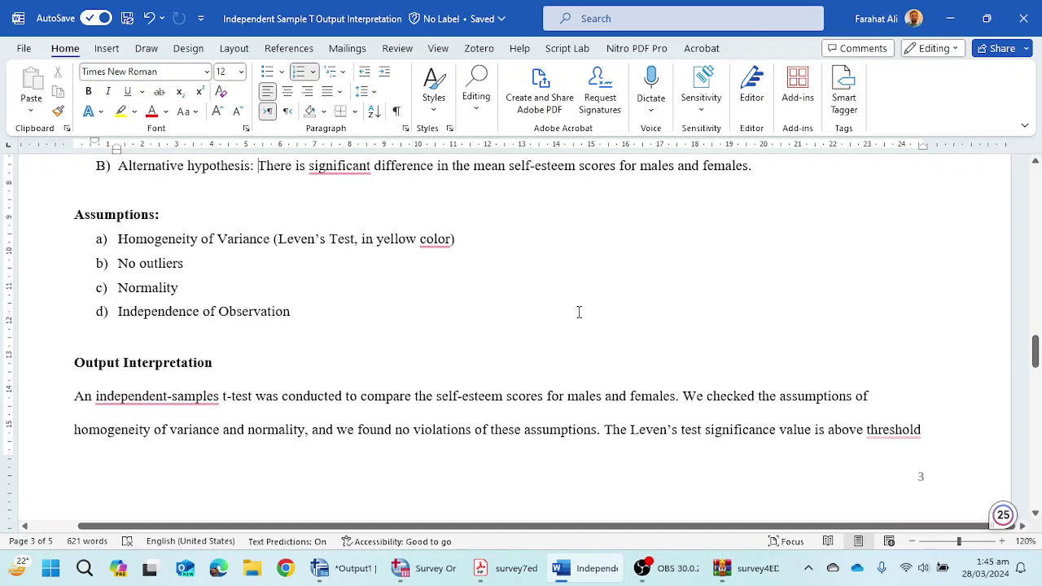
left_click(423, 568)
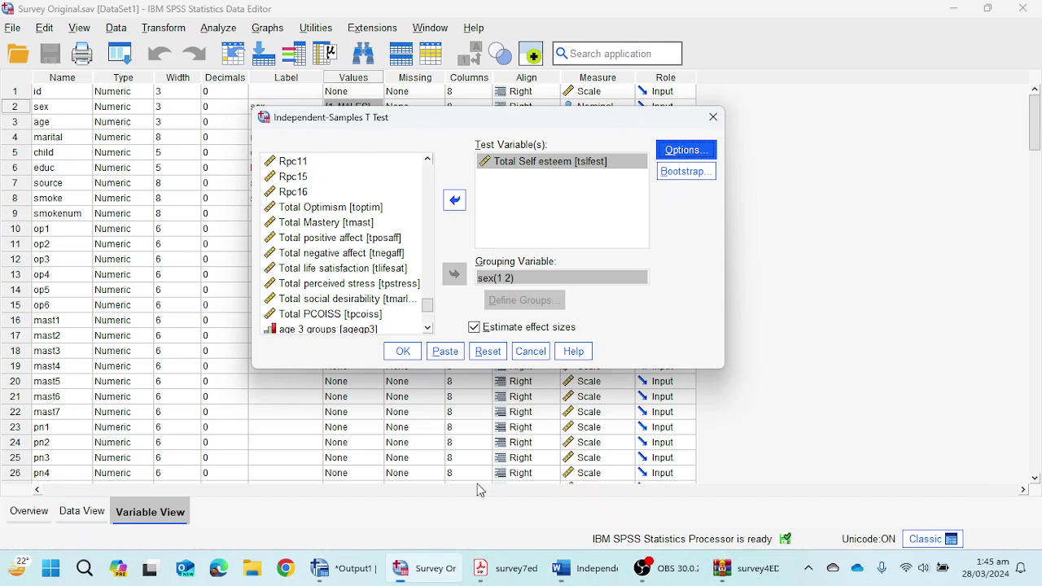
left_click(405, 352)
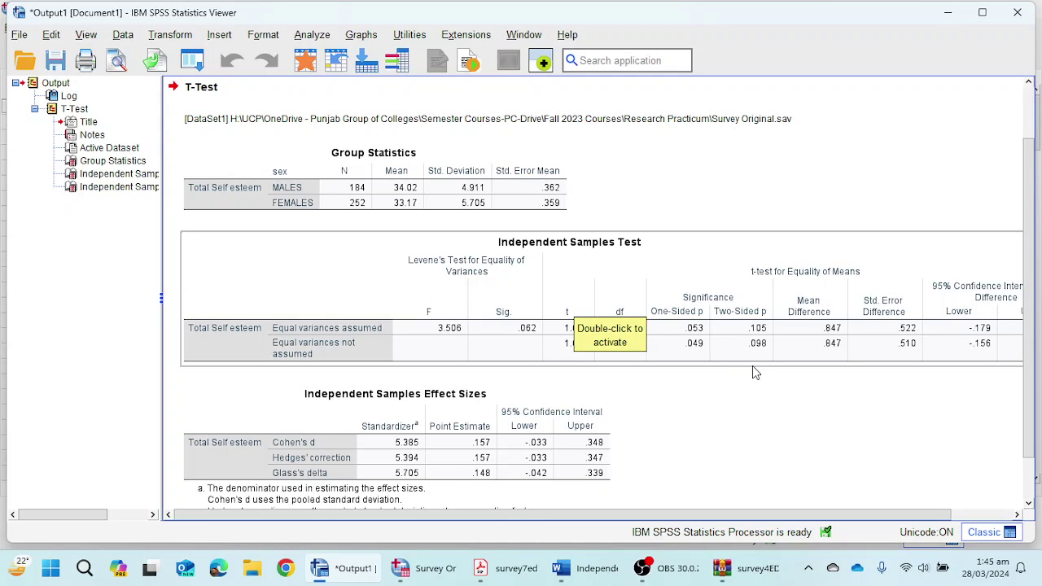
Examine the Group Statistics, Independent Samples Test and effect size tables in the SPSS output.
scroll(752, 365, "down", 1)
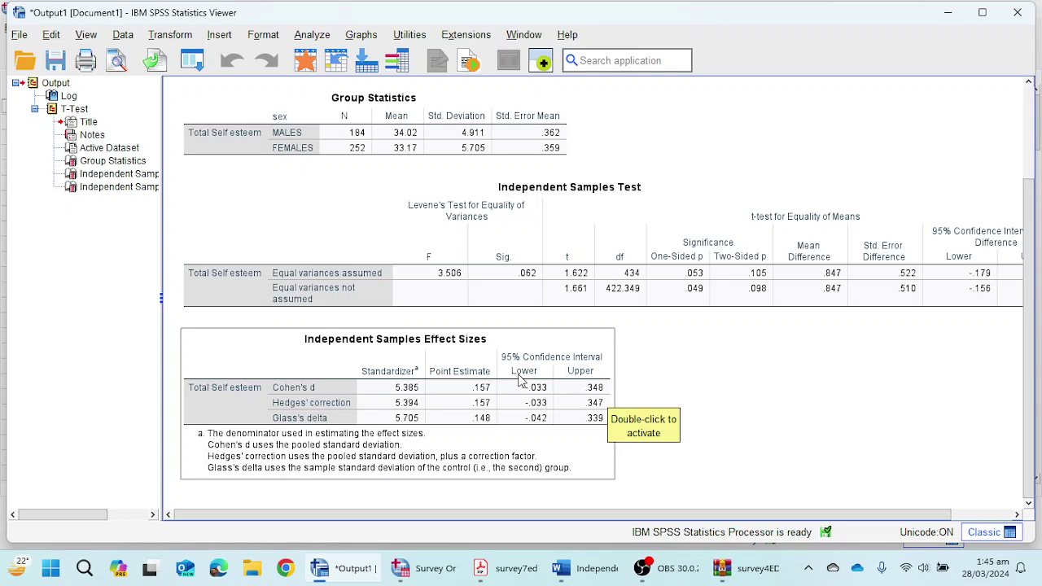
left_click(420, 132)
left_click(480, 248)
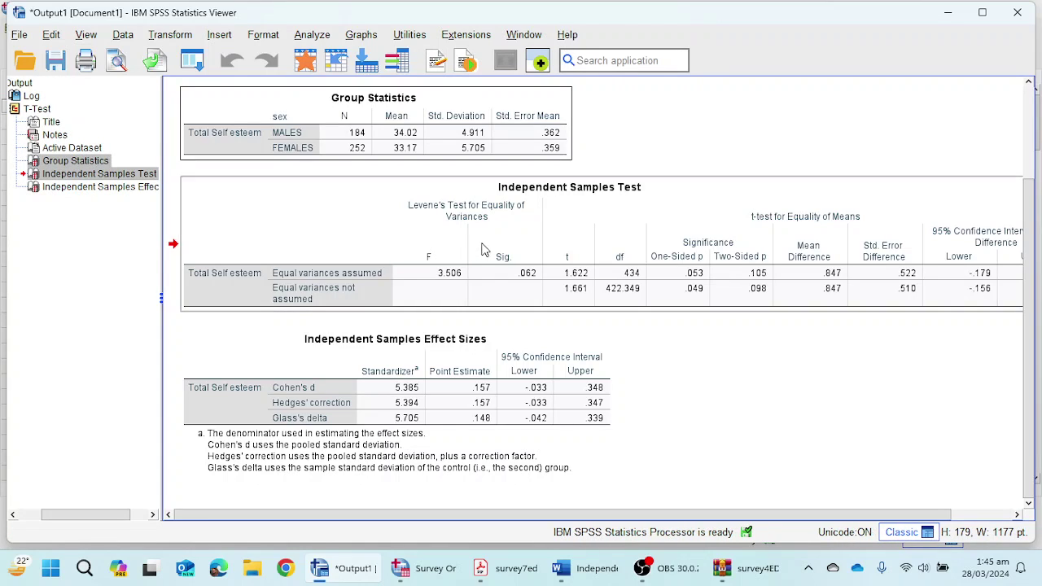
Switch to the Word document and review its Group Statistics table and the Levene's test columns of the Independent Samples Test table.
mouse_move(595, 576)
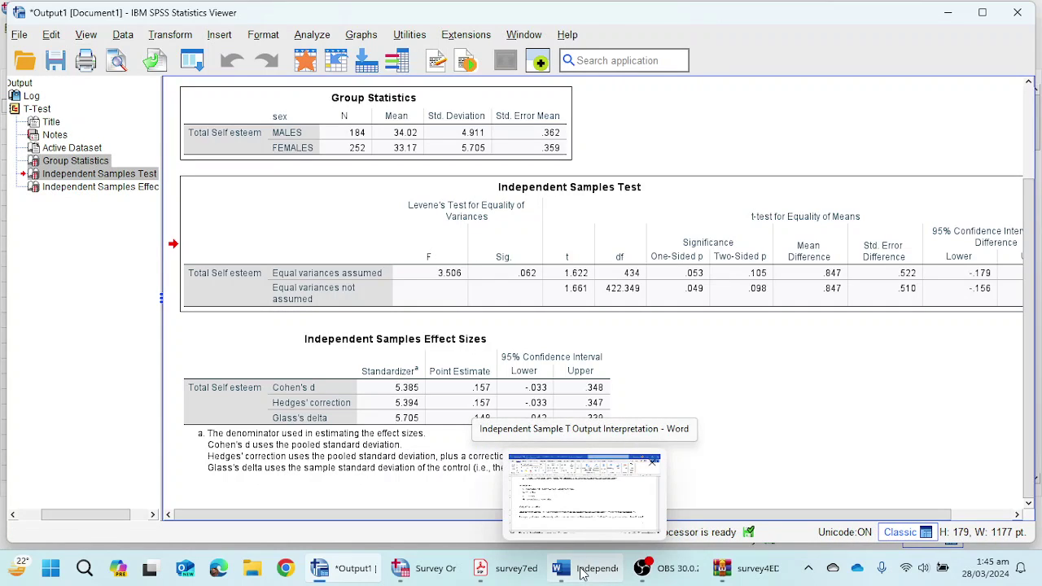
left_click(587, 570)
scroll(547, 367, "down", 3)
scroll(547, 367, "up", 10)
scroll(548, 367, "up", 5)
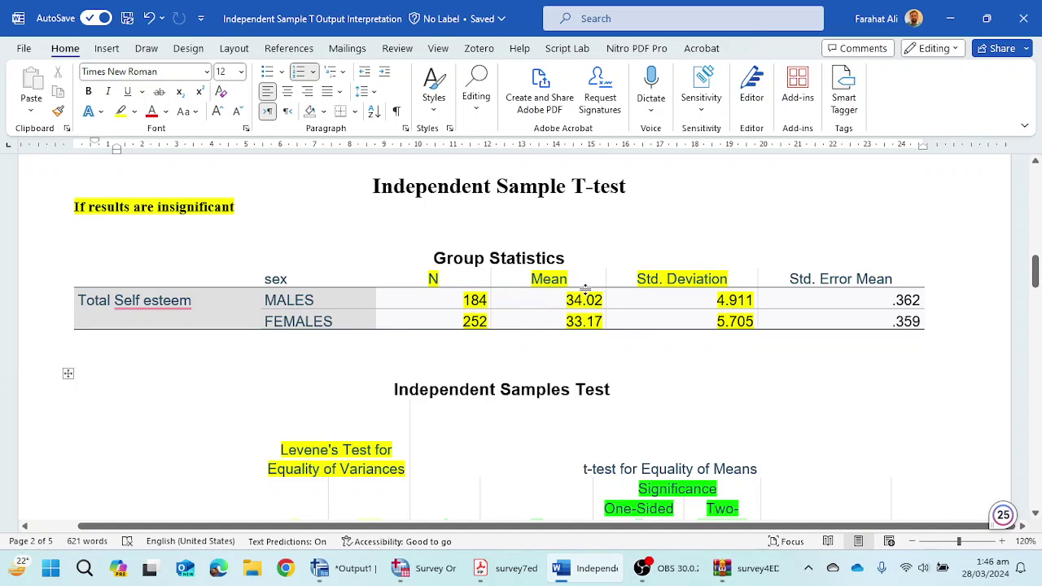
scroll(518, 327, "down", 5)
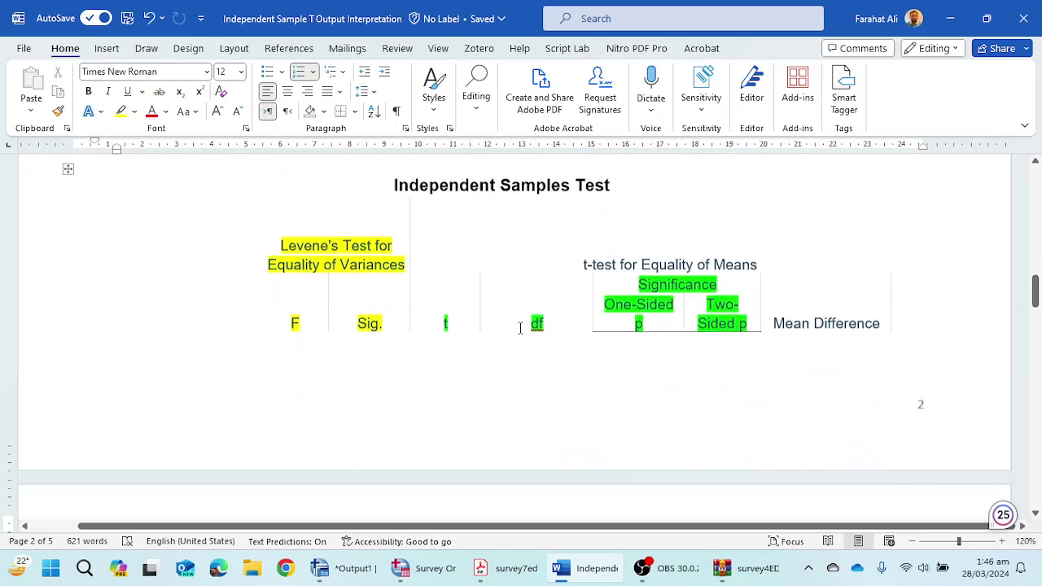
scroll(514, 318, "up", 2)
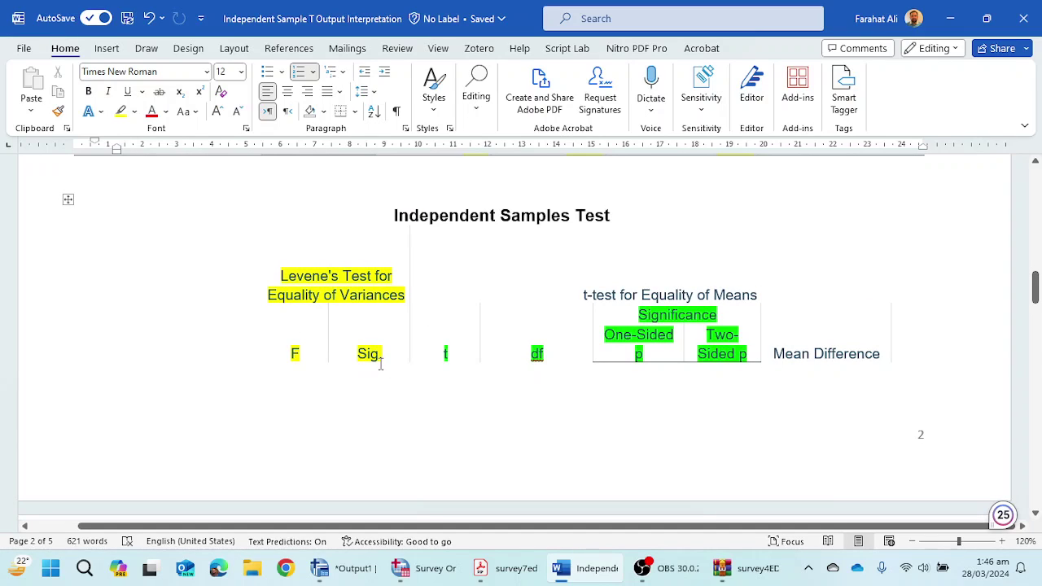
scroll(380, 363, "down", 1)
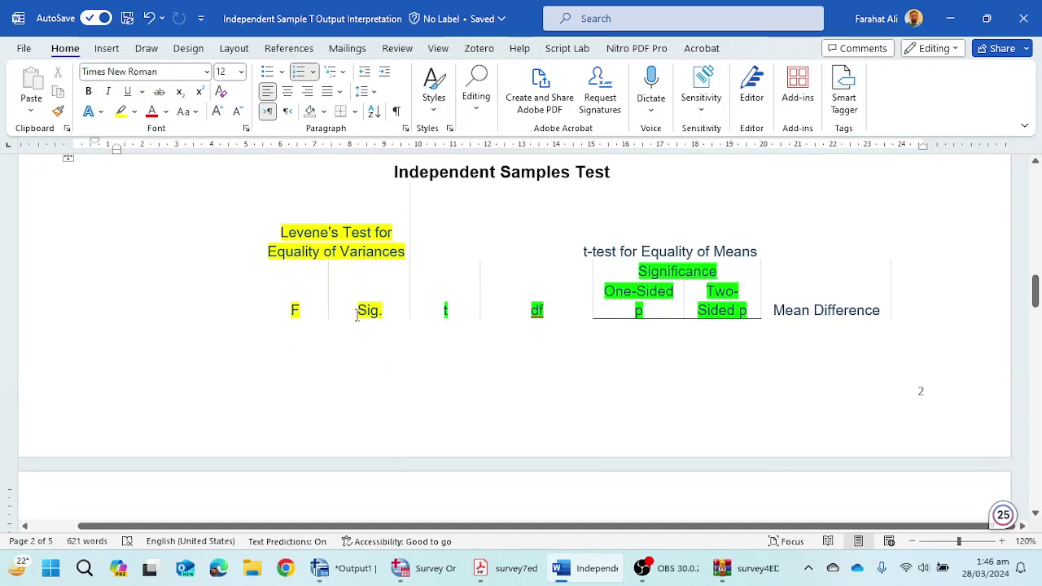
scroll(368, 319, "down", 4)
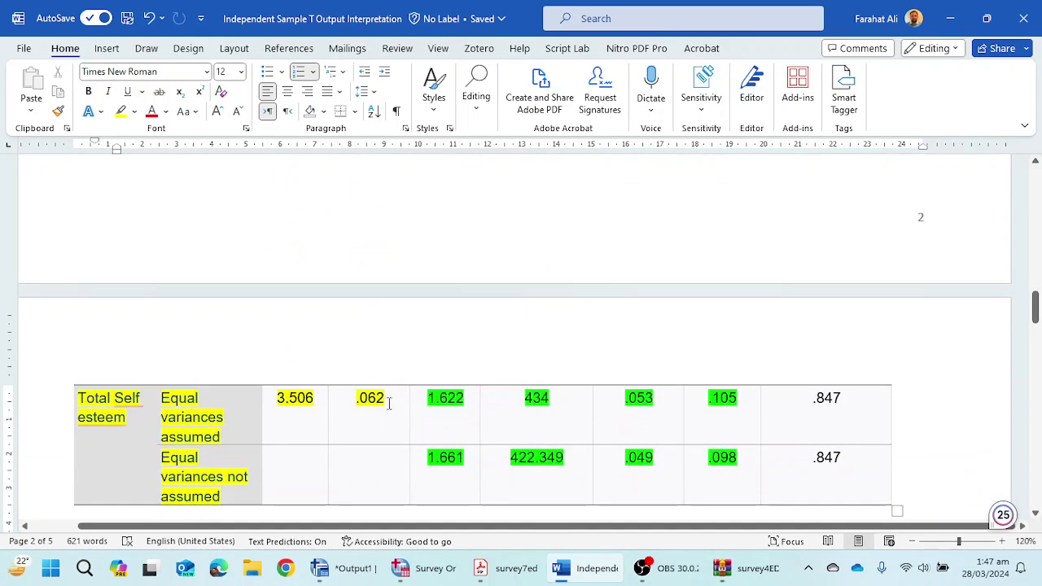
Add "p>.05" on a new line under Levene's Sig. value in the equal variances assumed row.
left_click_drag(356, 399, 386, 400)
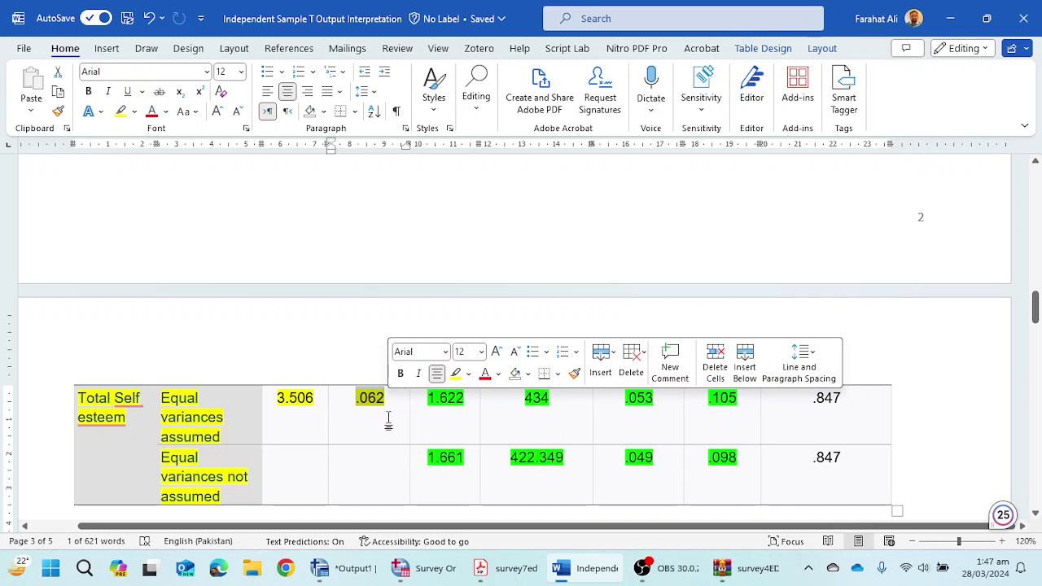
left_click(399, 410)
left_click(398, 407)
key("Return")
type("p")
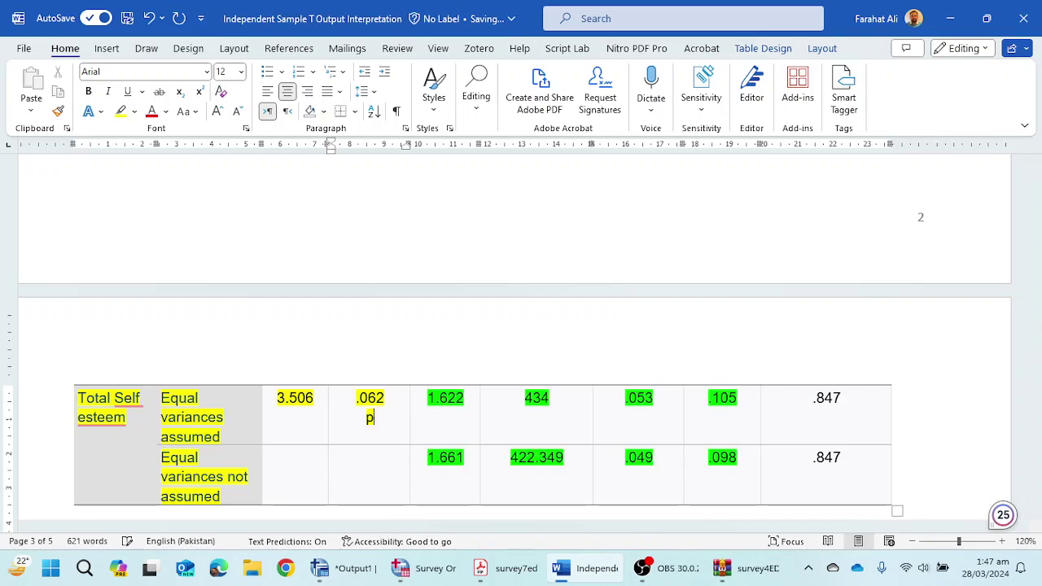
type(">.05")
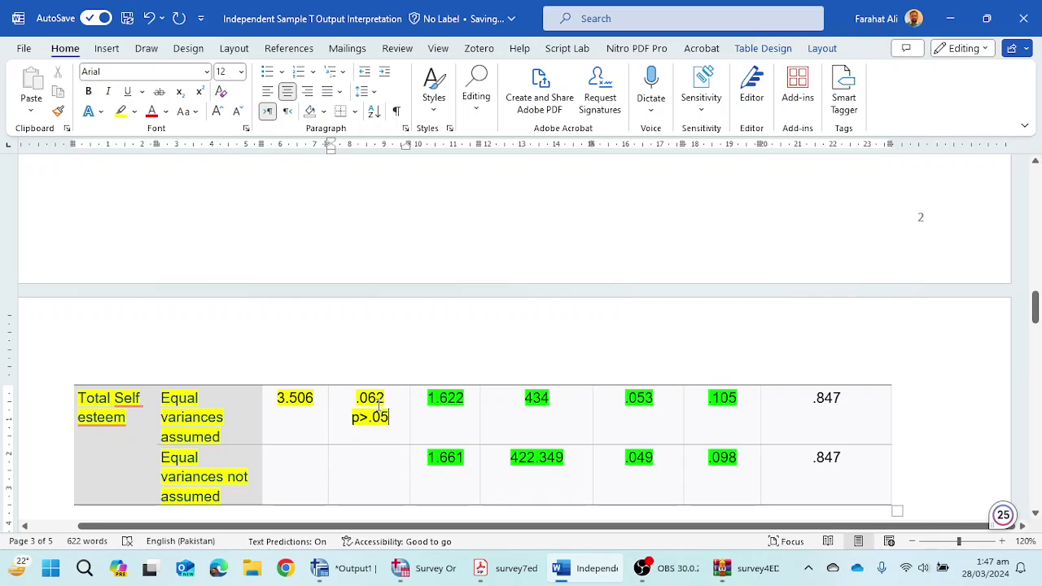
left_click_drag(163, 398, 221, 438)
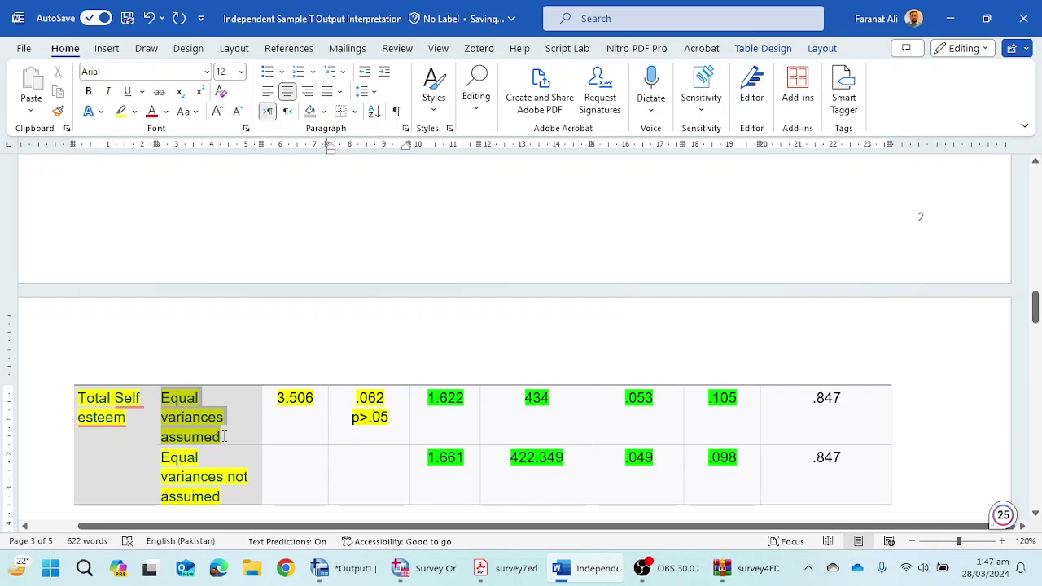
left_click(396, 449)
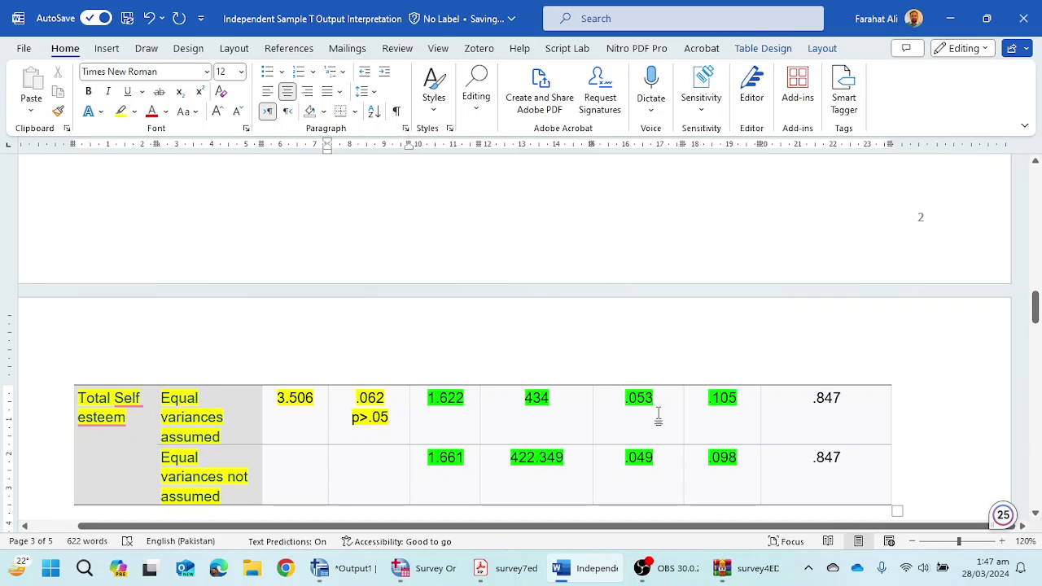
Change Levene's Sig. value to .0002 and the note beneath it to "P<.05", then examine the equal variances not assumed row.
left_click(388, 404)
key("BackSpace")
key("BackSpace")
type("002")
left_click(368, 419)
key("BackSpace")
key("BackSpace")
type("P<")
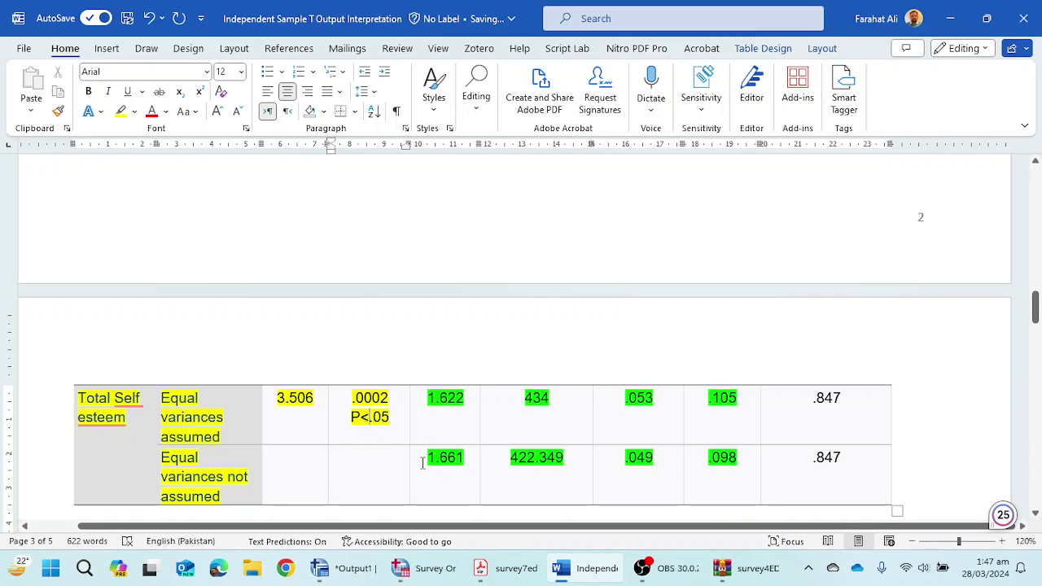
left_click_drag(423, 463, 758, 463)
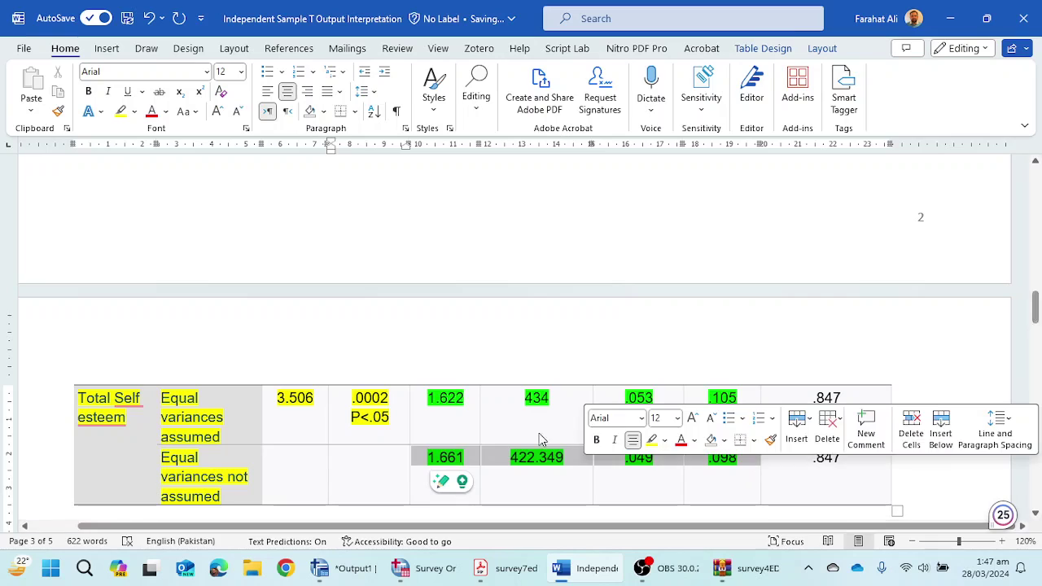
left_click(208, 479)
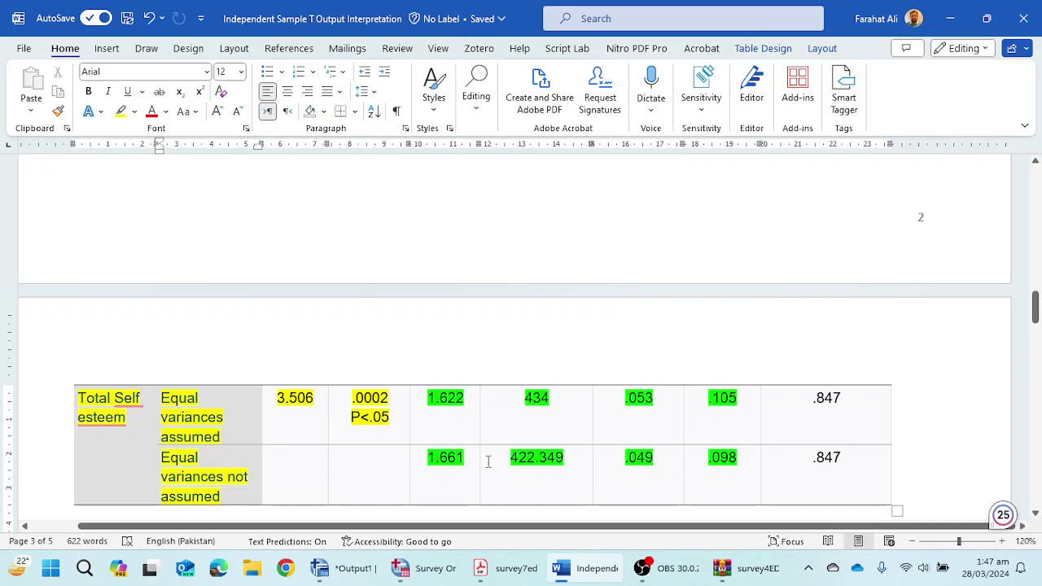
Add "p>.05" and "P<.05" on separate lines under the two-sided p value in the equal variances assumed row.
scroll(486, 459, "up", 1)
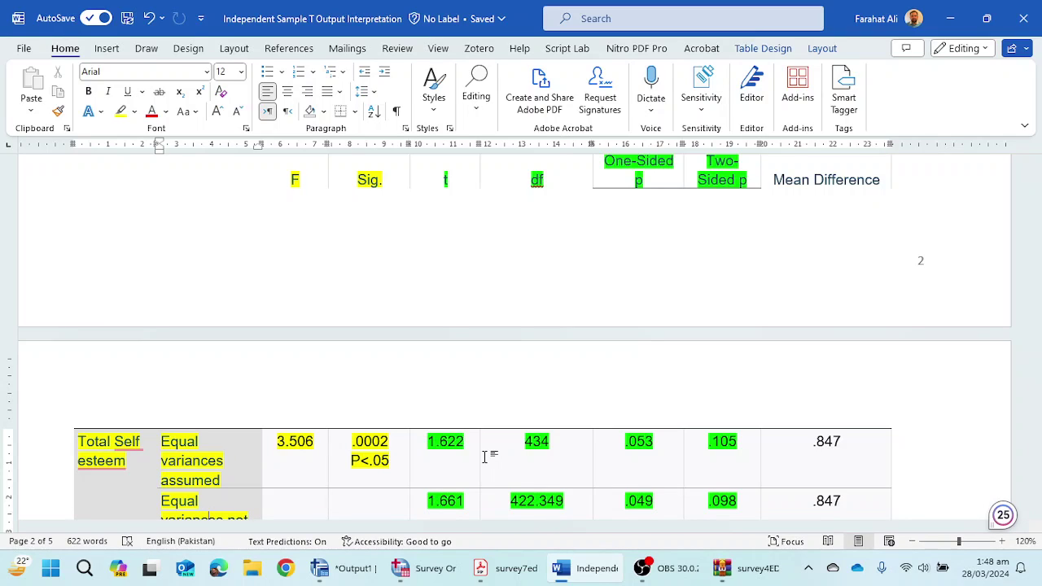
scroll(529, 429, "up", 1)
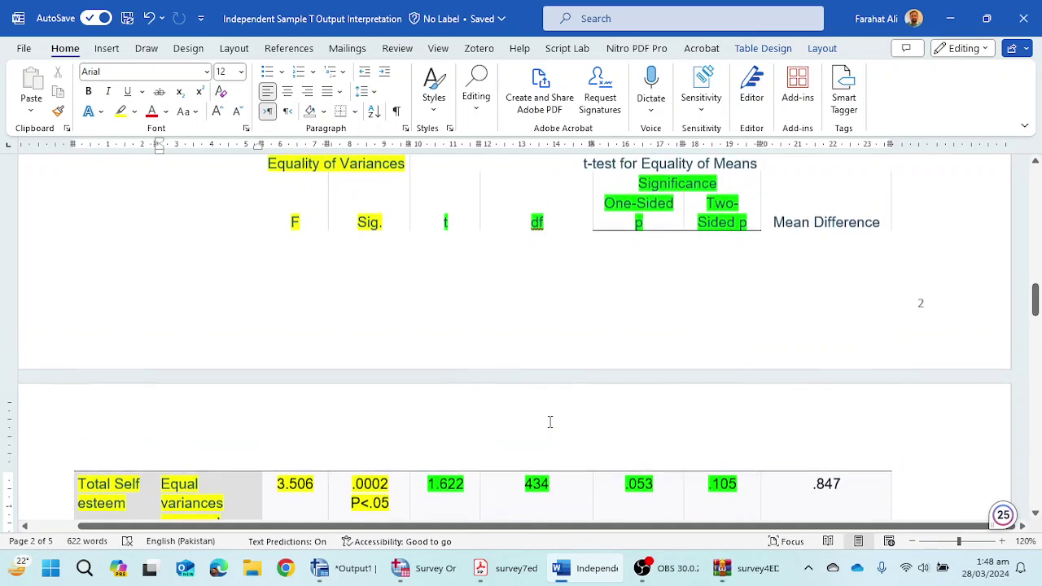
scroll(728, 269, "down", 2)
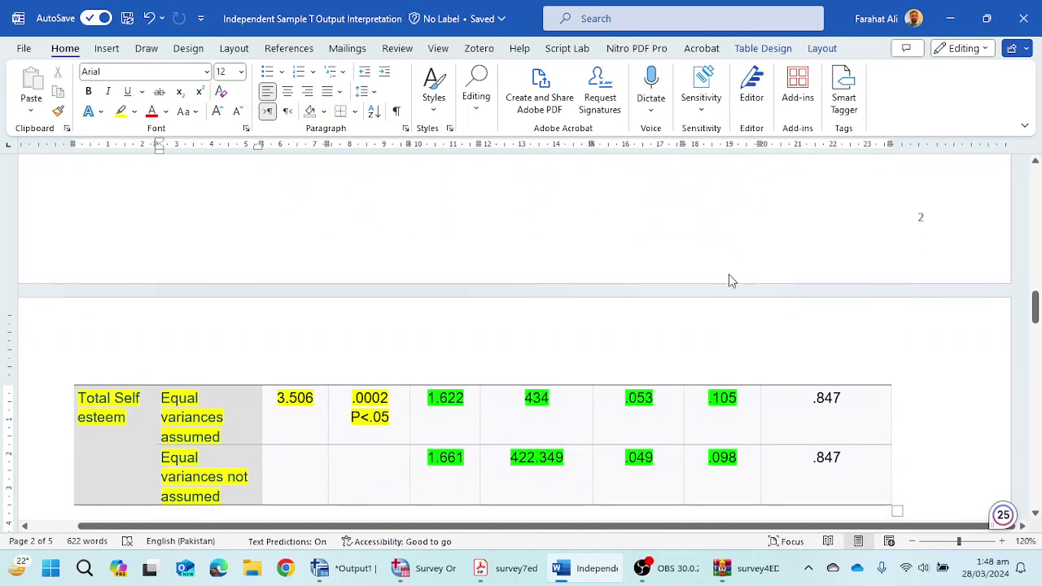
left_click_drag(738, 397, 702, 397)
left_click(742, 396)
key("Return")
type("p")
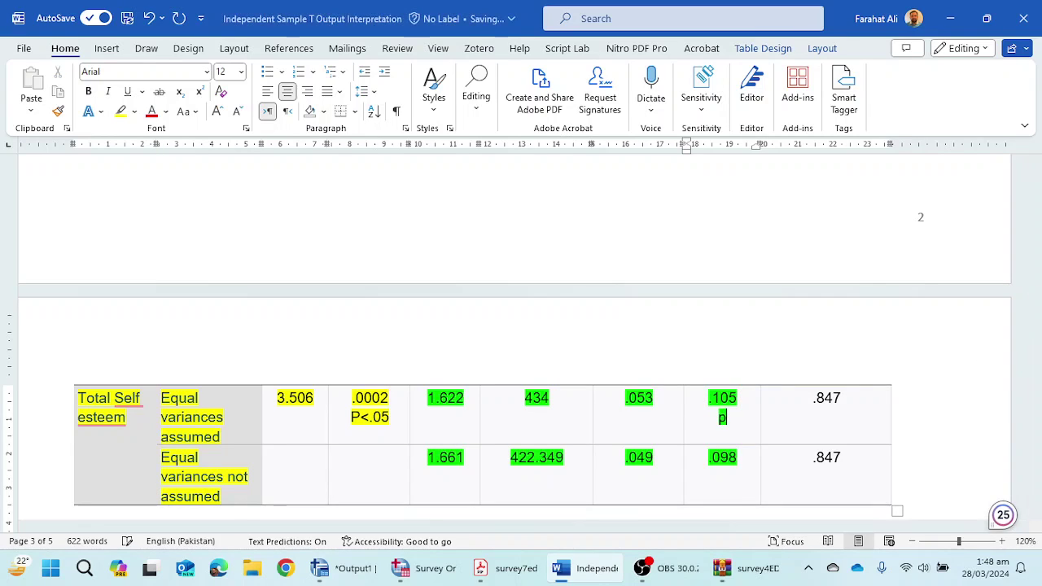
type(">.05")
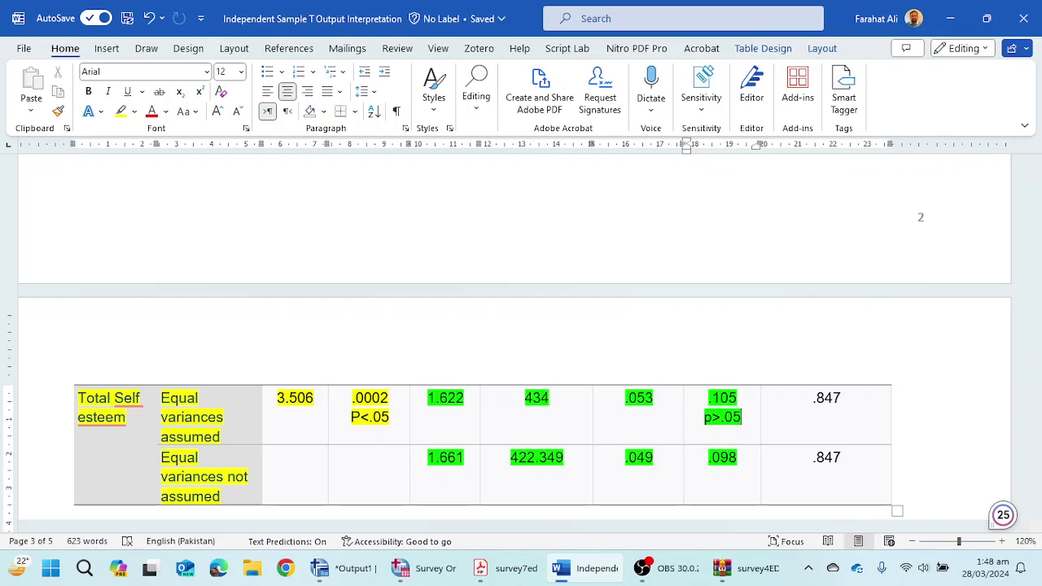
key("ctrl+z")
type("P")
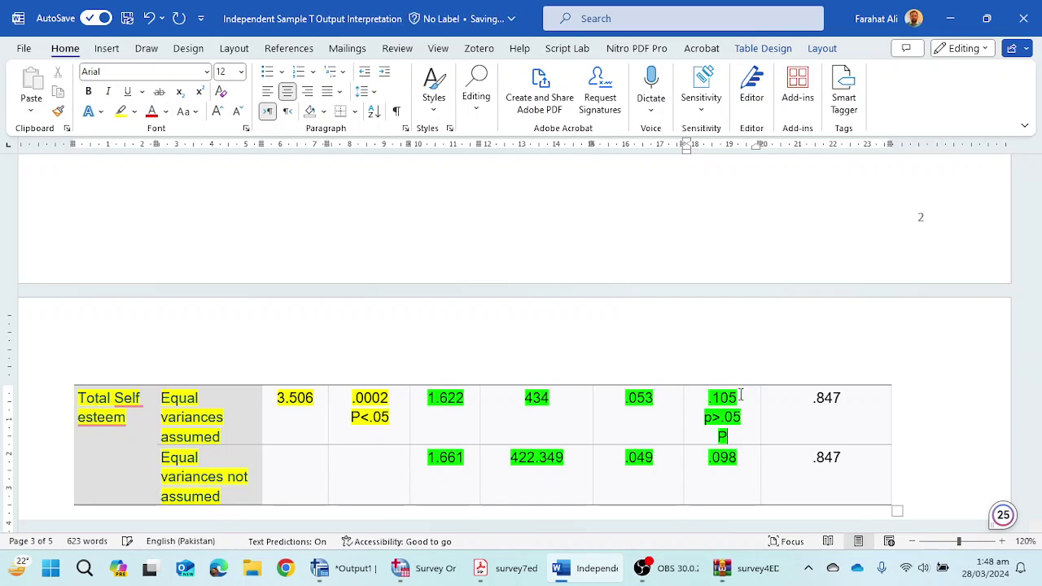
type("<.05")
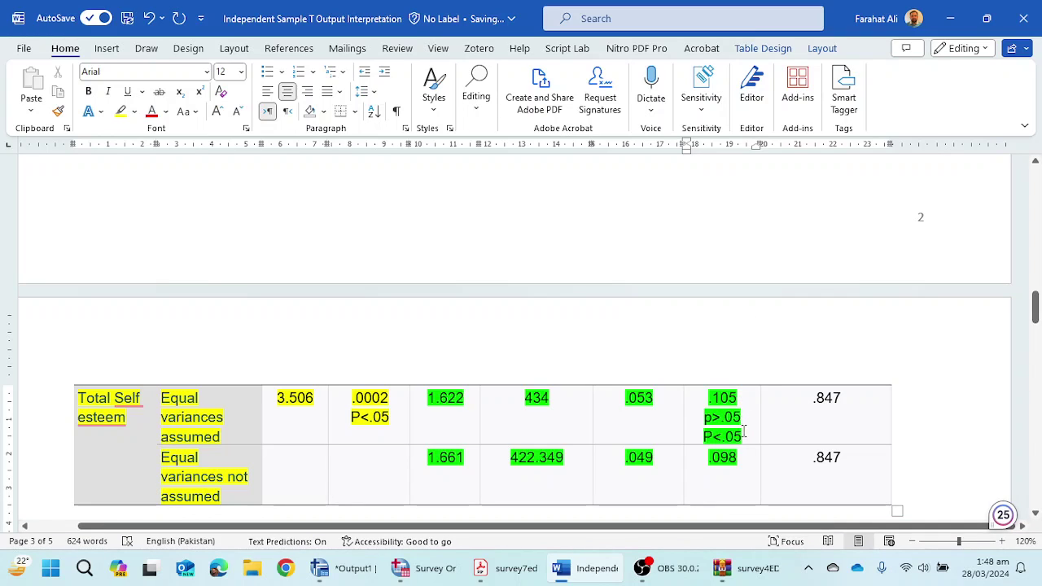
Delete both comparison notes under the two-sided p value in the equal variances assumed row.
left_click_drag(743, 426, 701, 417)
key("Delete")
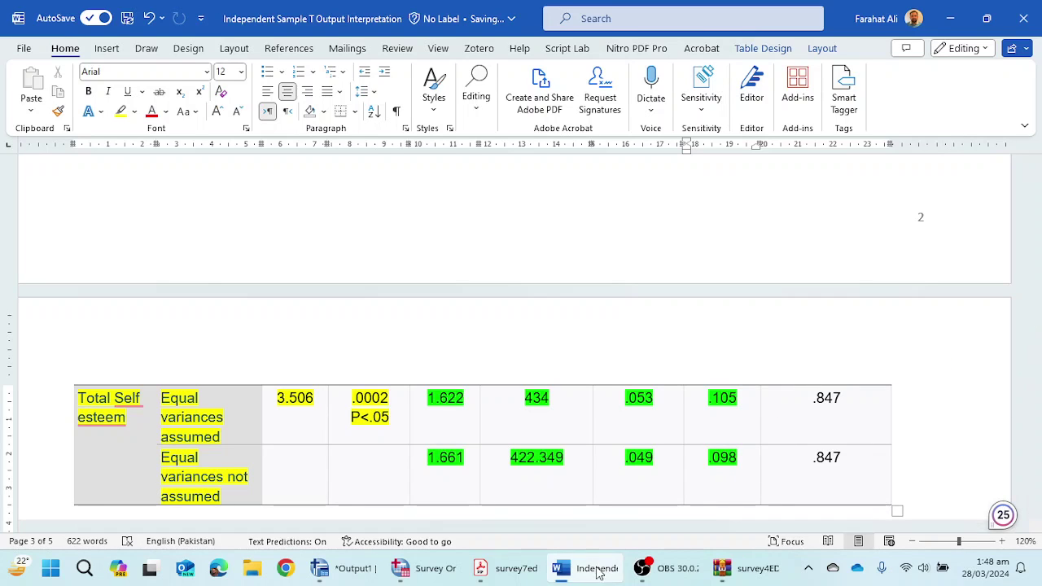
scroll(643, 381, "up", 3)
scroll(640, 374, "down", 10)
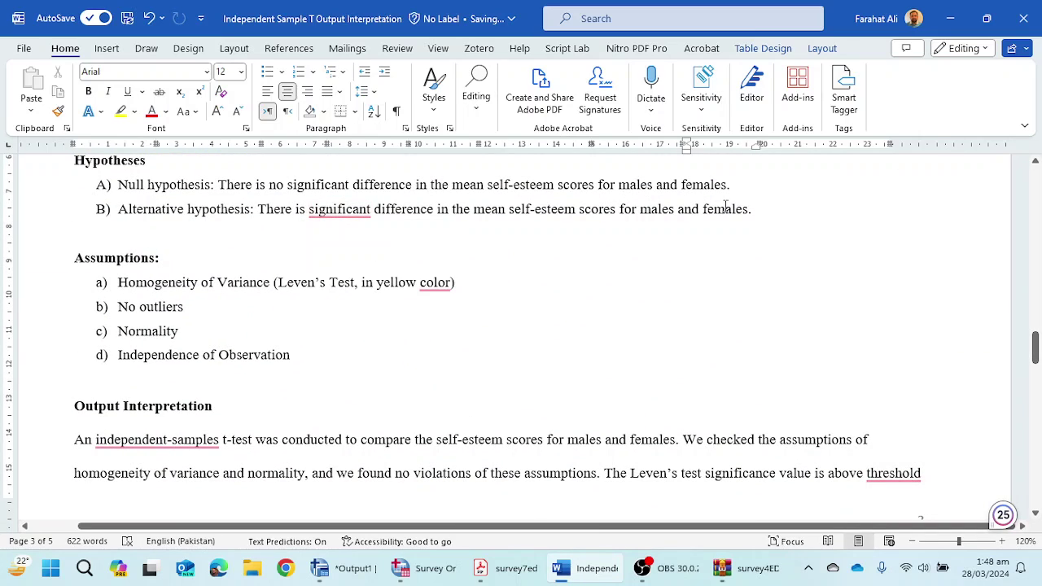
Read the self-esteem Output Interpretation paragraph, including the Levene's test statement and the male and female means and standard deviations.
scroll(485, 344, "down", 2)
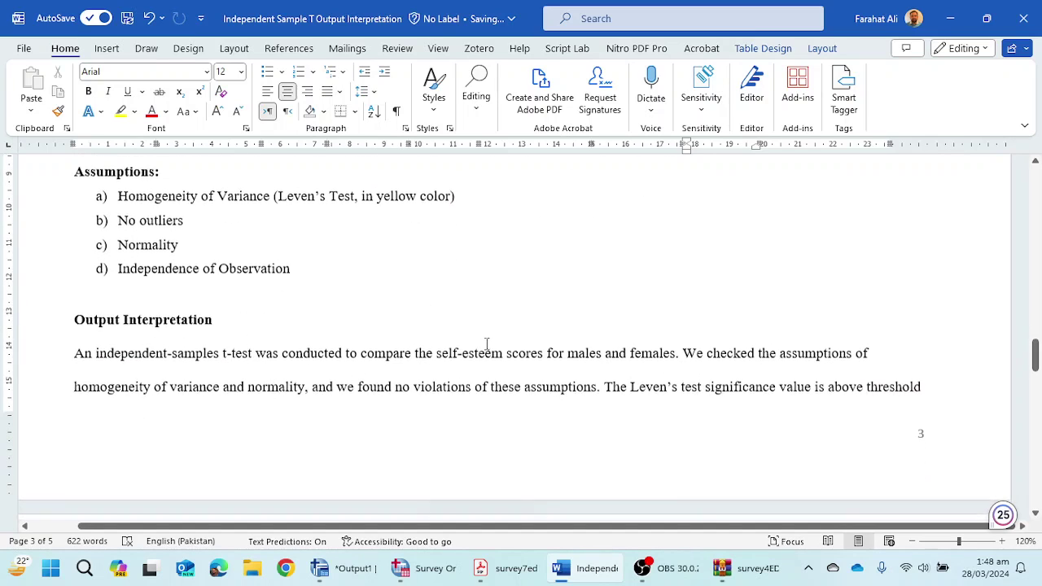
scroll(487, 345, "down", 2)
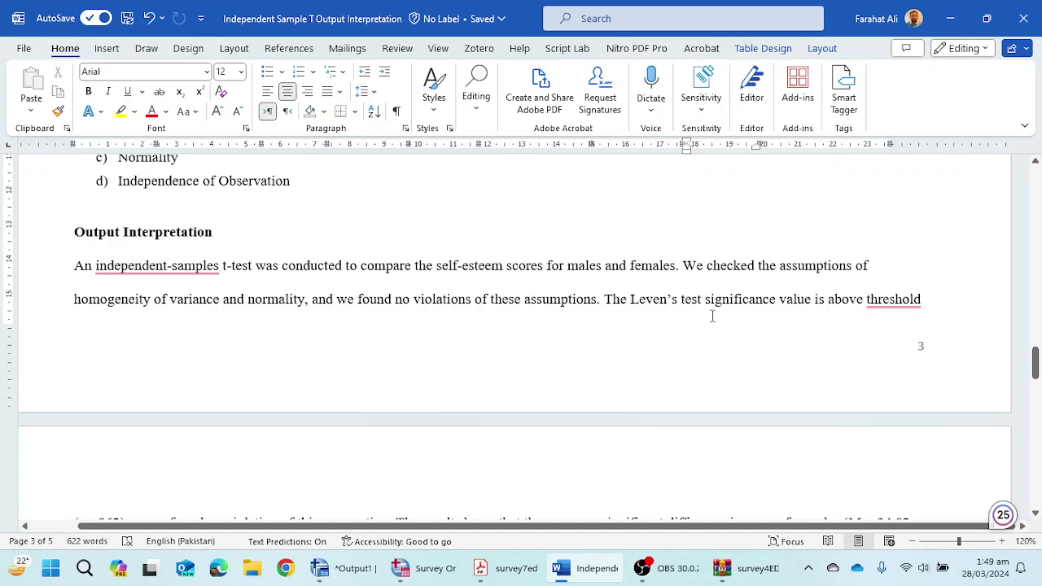
scroll(832, 320, "down", 1)
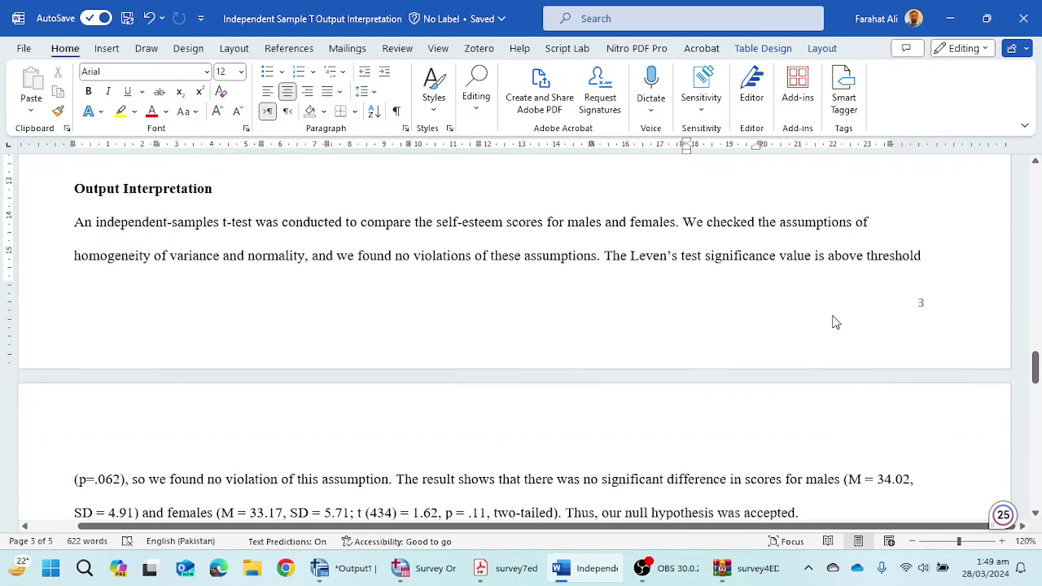
scroll(833, 321, "down", 1)
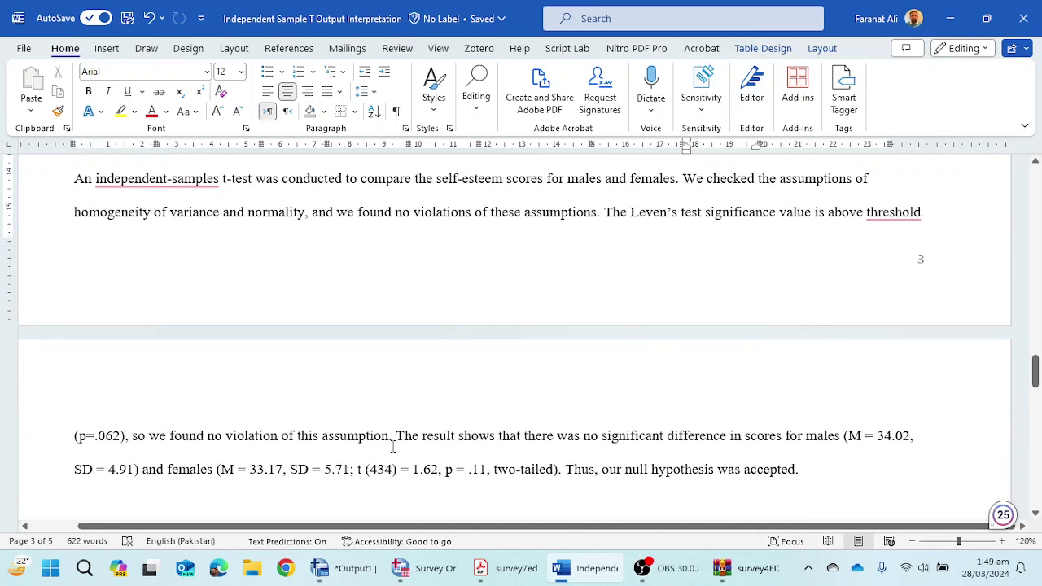
scroll(409, 445, "down", 1)
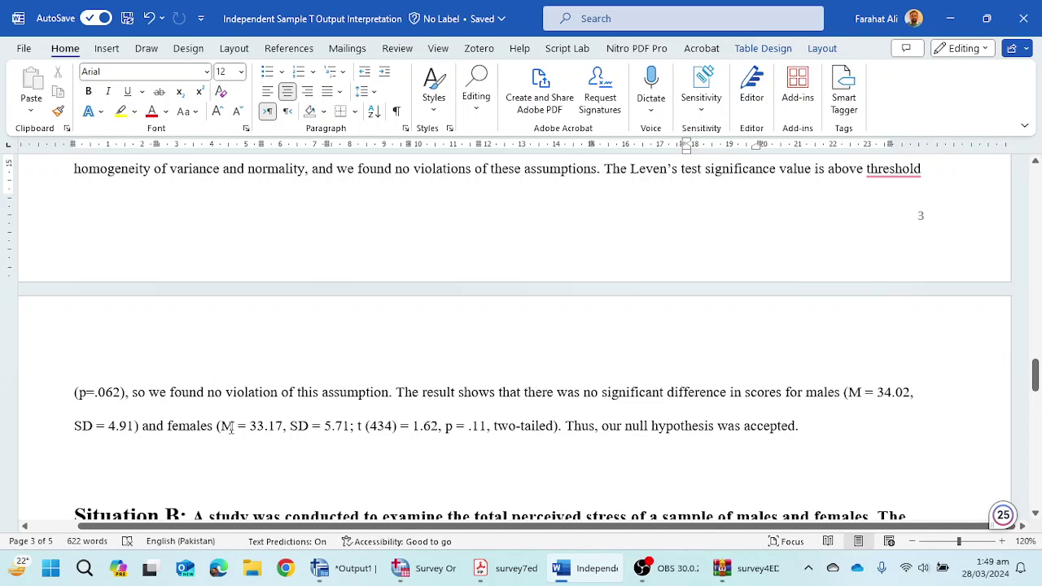
left_click_drag(220, 427, 286, 429)
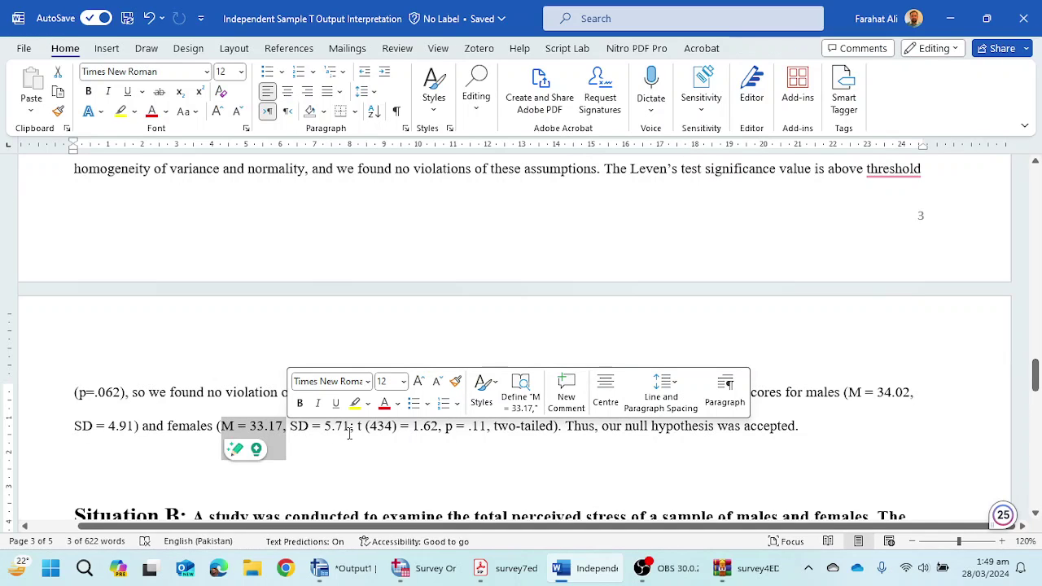
left_click(350, 431)
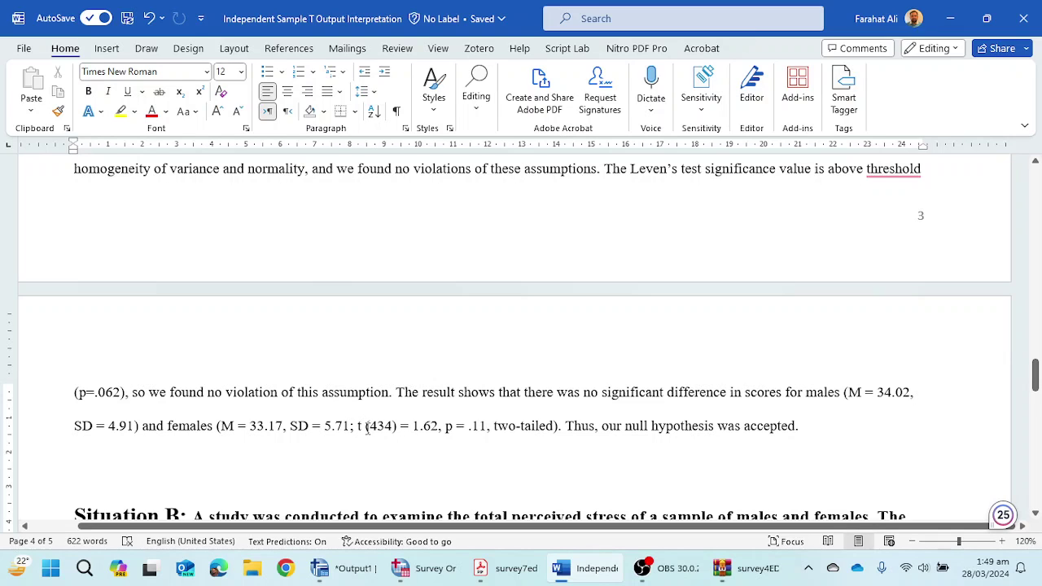
Compare the degrees of freedom and p value reported in the self-esteem interpretation with the equal variances assumed row of the table.
left_click_drag(373, 429, 390, 429)
scroll(568, 395, "up", 10)
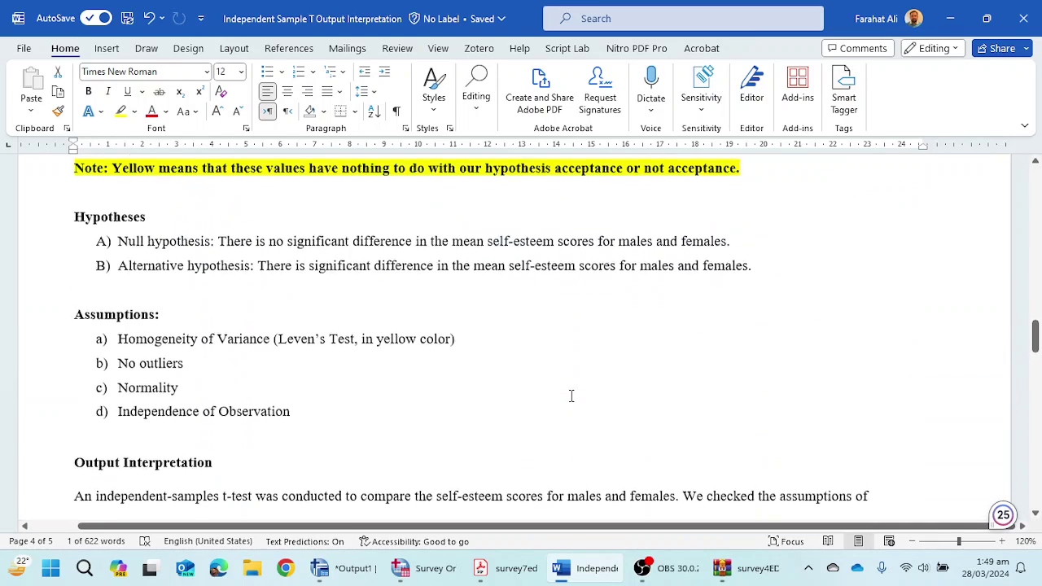
scroll(538, 376, "up", 5)
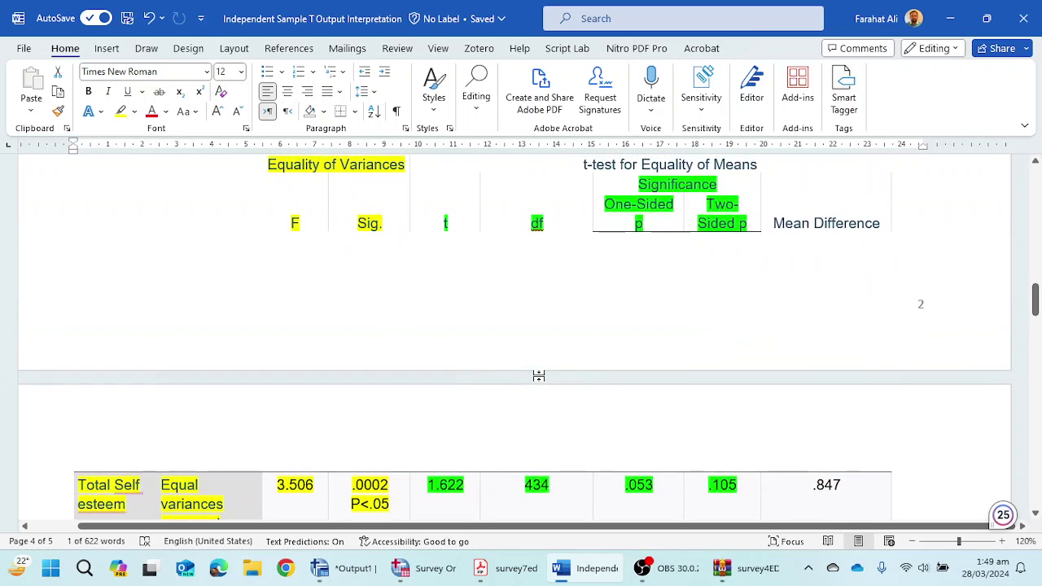
scroll(538, 375, "down", 3)
double_click(551, 222)
scroll(574, 425, "up", 3)
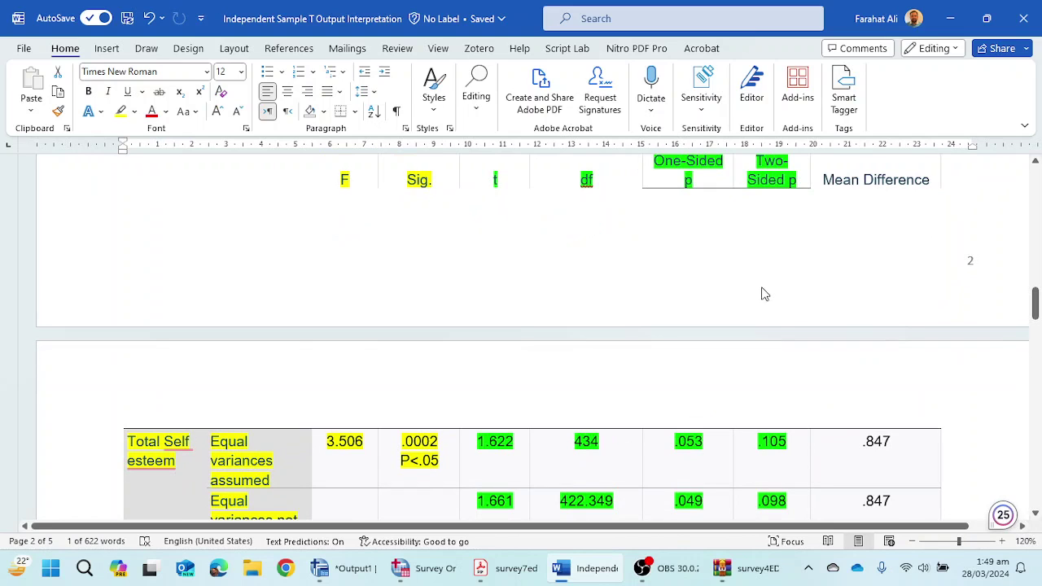
scroll(763, 293, "down", 5)
scroll(672, 393, "down", 10)
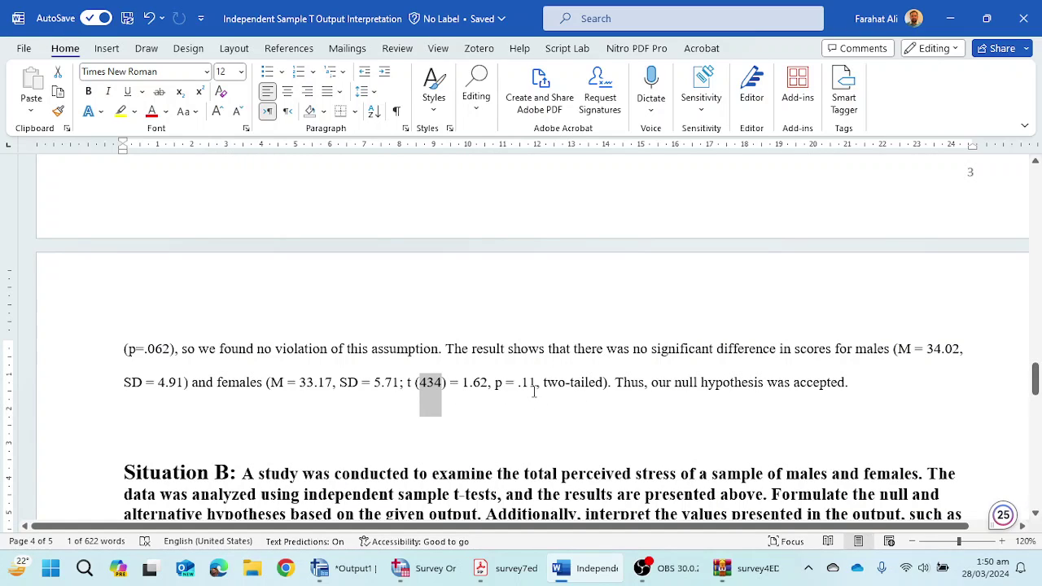
scroll(786, 373, "up", 10)
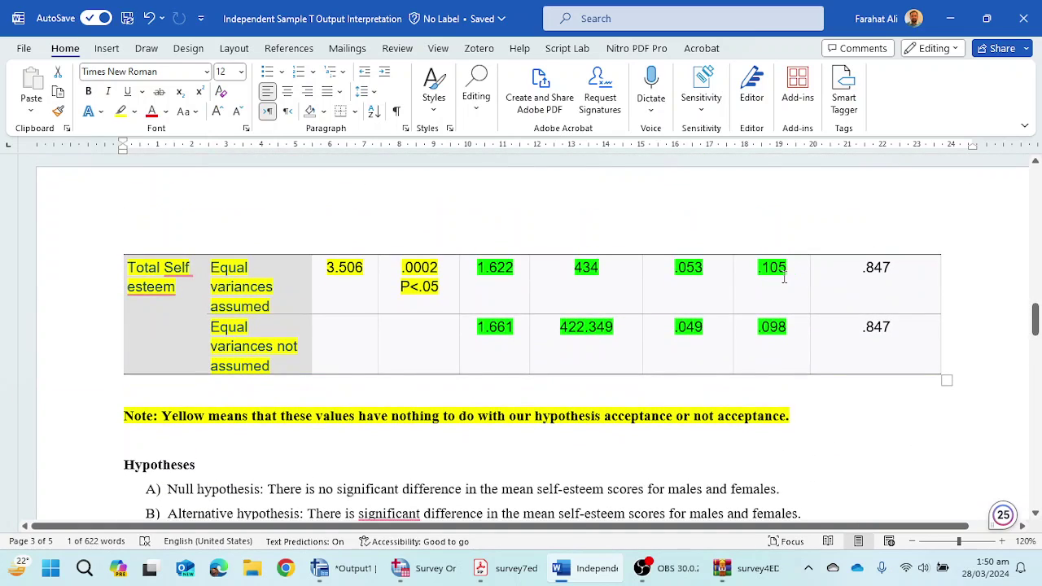
scroll(787, 279, "down", 10)
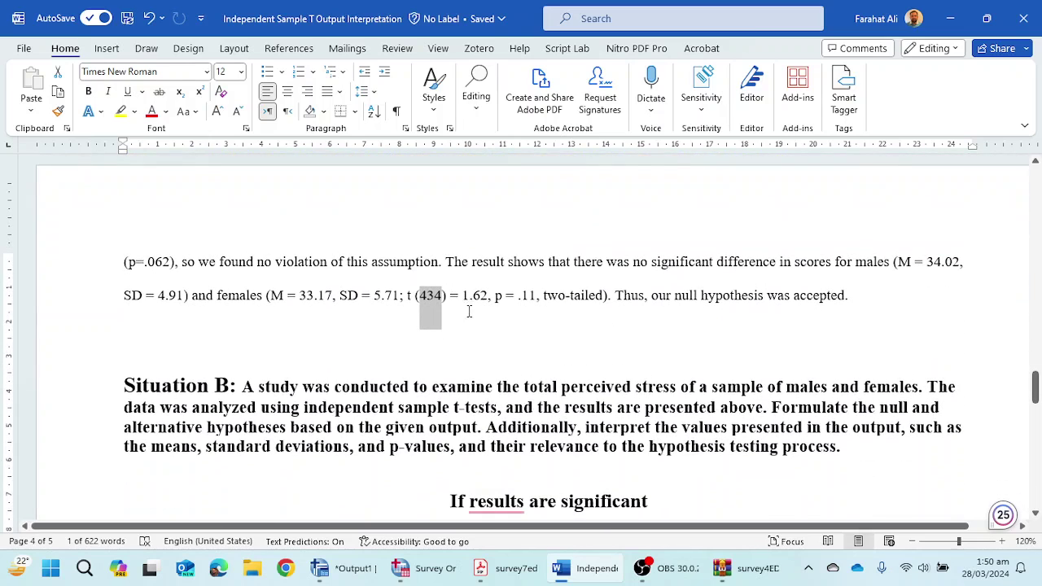
Check the t value in the self-esteem interpretation against the test table, then review how t and its degrees of freedom are reported.
left_click_drag(463, 295, 489, 295)
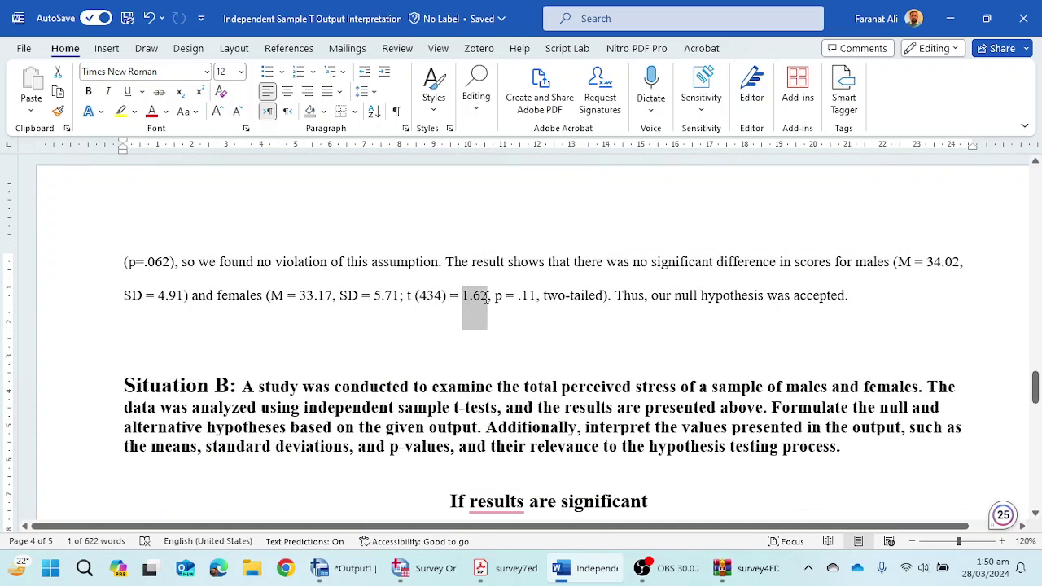
scroll(598, 358, "up", 10)
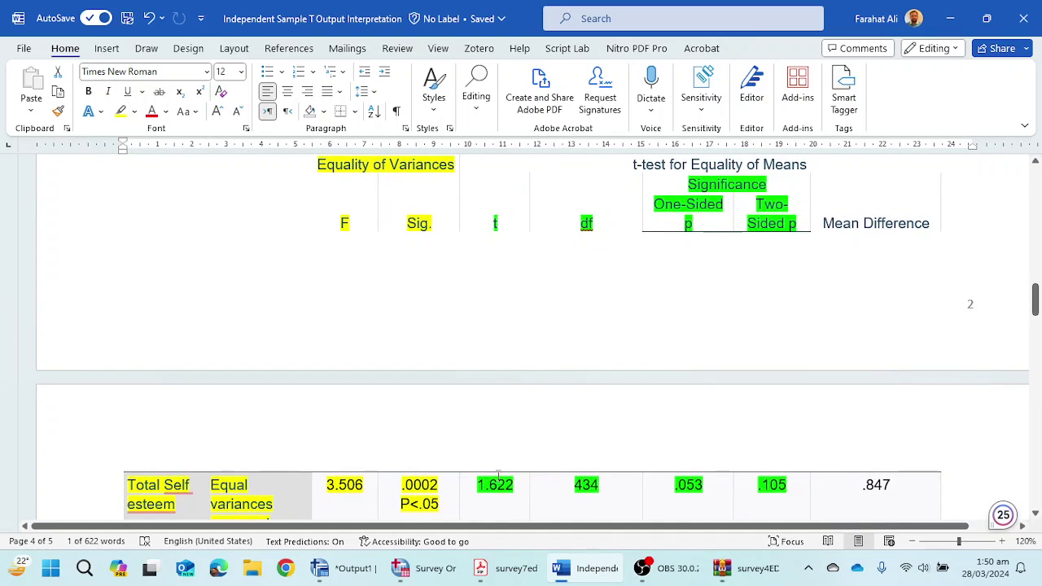
scroll(519, 486, "down", 3)
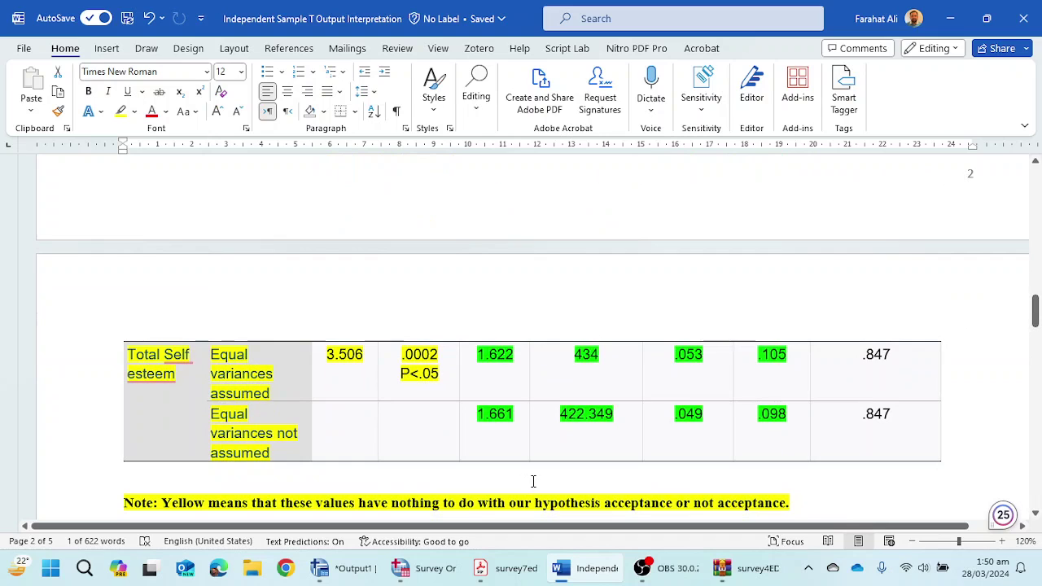
scroll(533, 476, "down", 15)
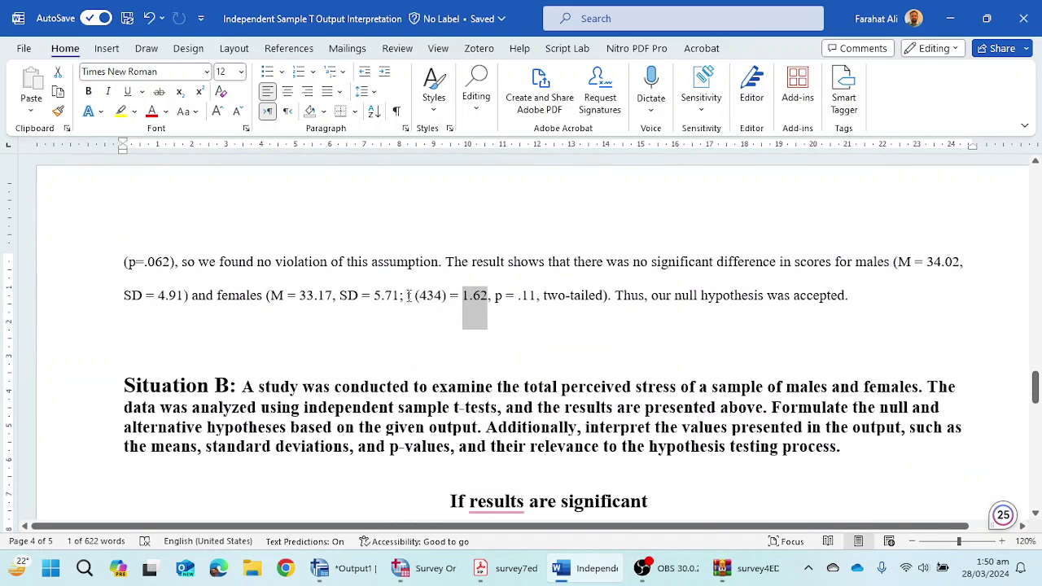
left_click(413, 297)
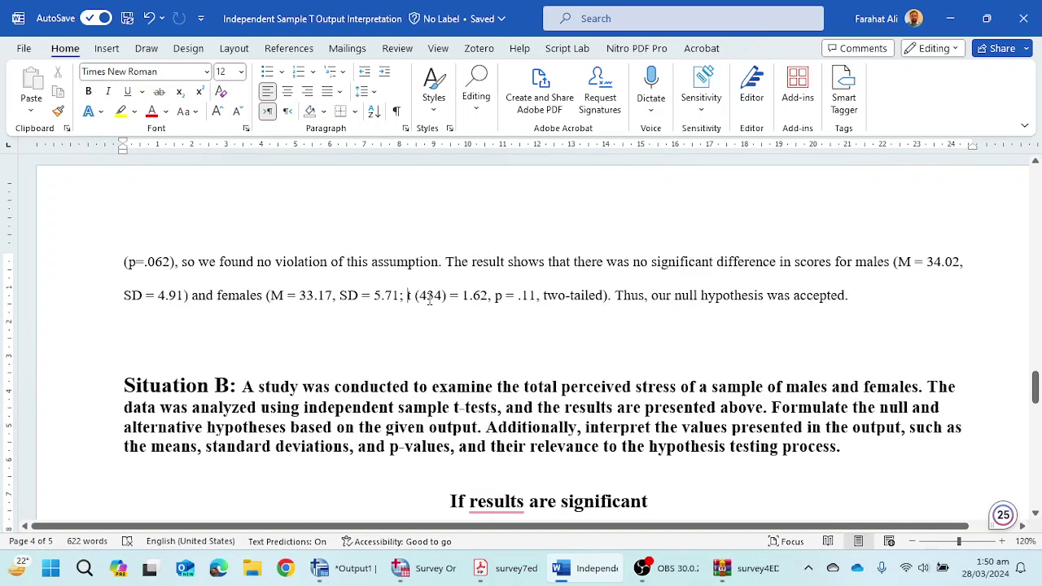
double_click(429, 297)
left_click_drag(462, 296, 483, 295)
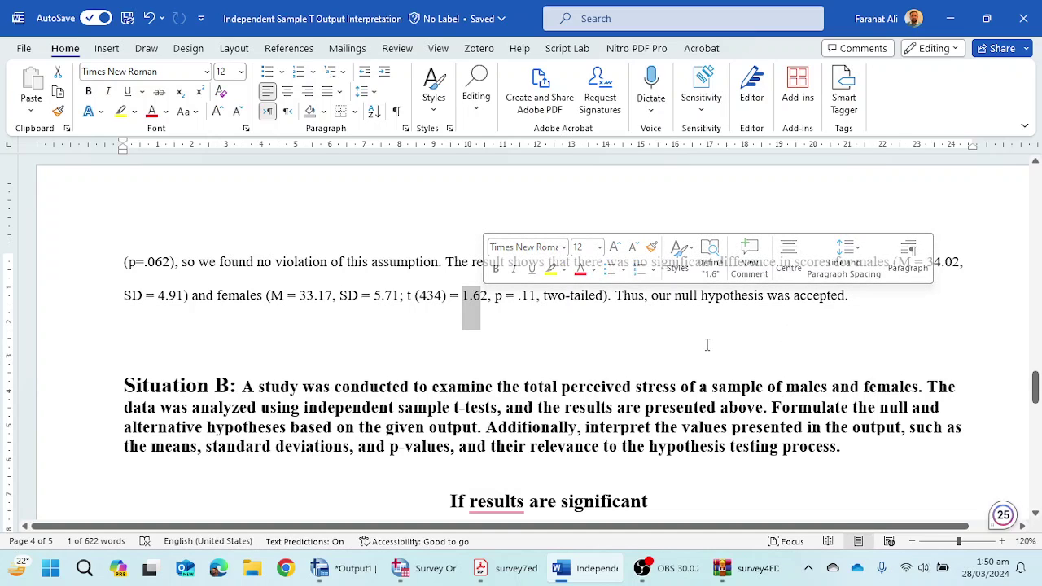
Insert the article "a" before "significant" in Situation B's alternative hypothesis on perceived stress.
scroll(706, 345, "down", 3)
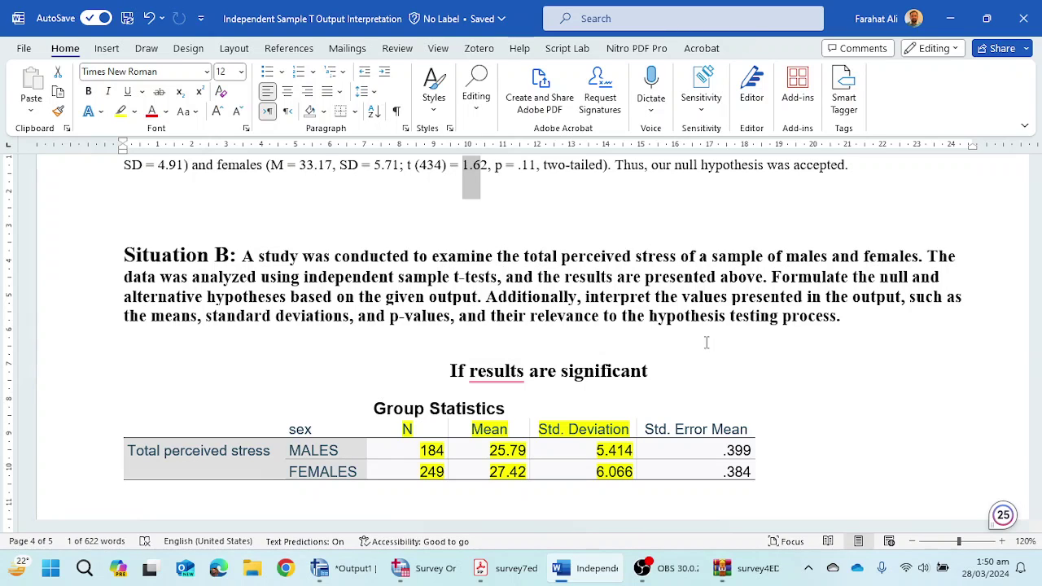
scroll(706, 342, "down", 10)
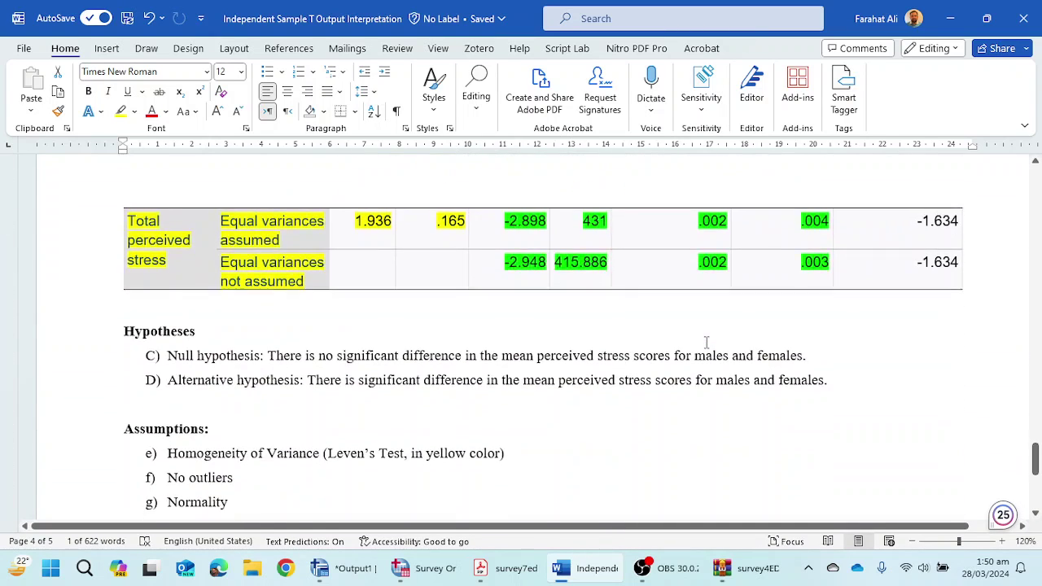
scroll(707, 342, "down", 3)
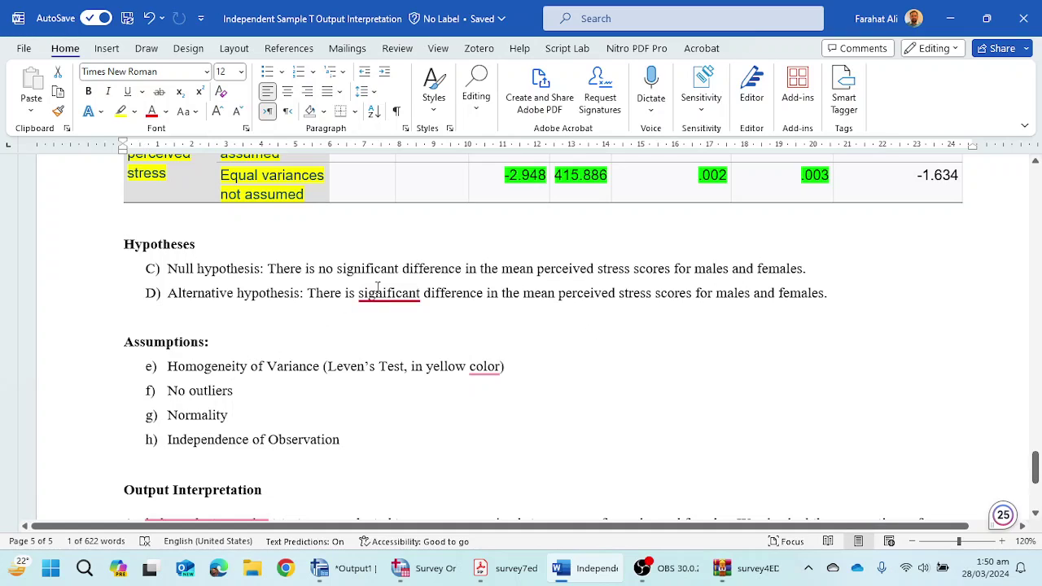
mouse_move(372, 292)
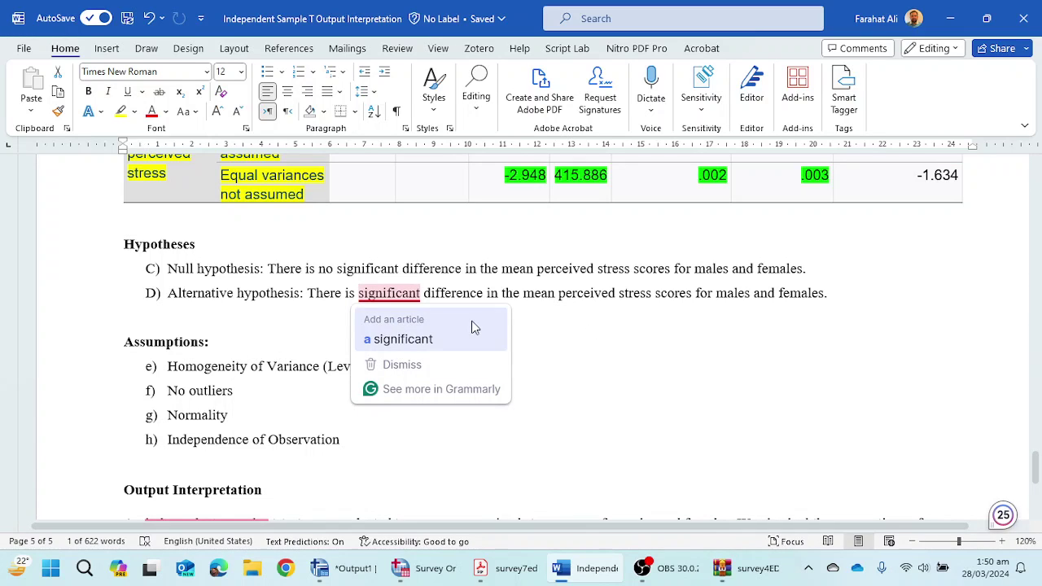
left_click(358, 295)
type("a")
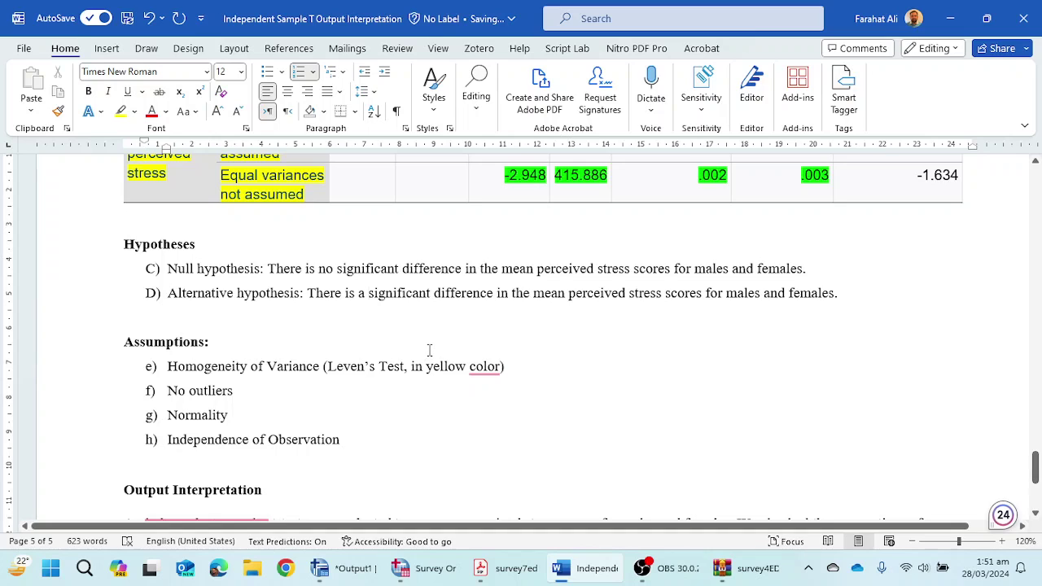
Switch to the SPSS Data Editor and remove Total Self esteem from the test variables of the Independent-Samples T Test.
left_click(457, 582)
left_click(218, 28)
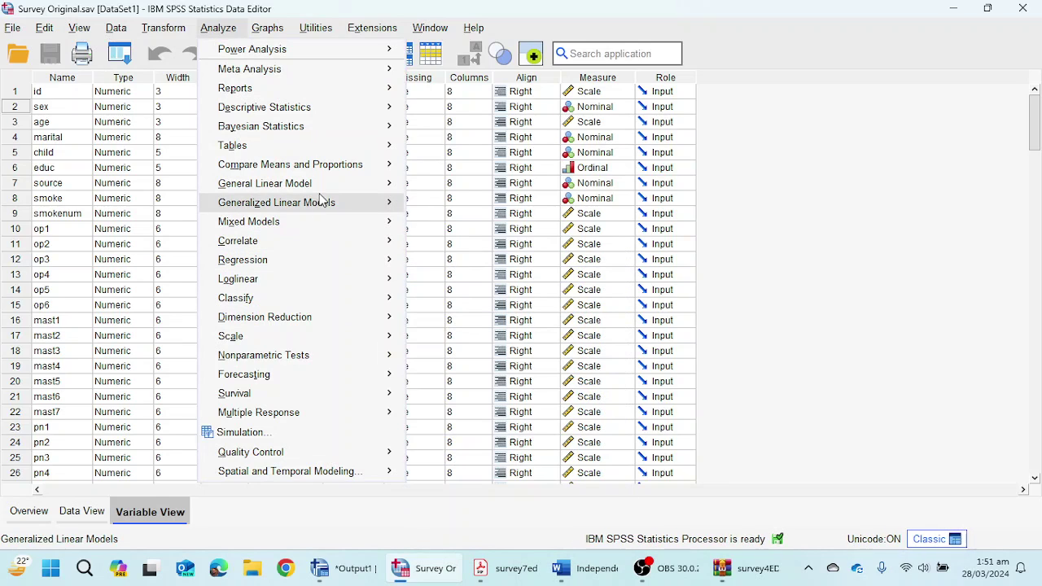
mouse_move(330, 167)
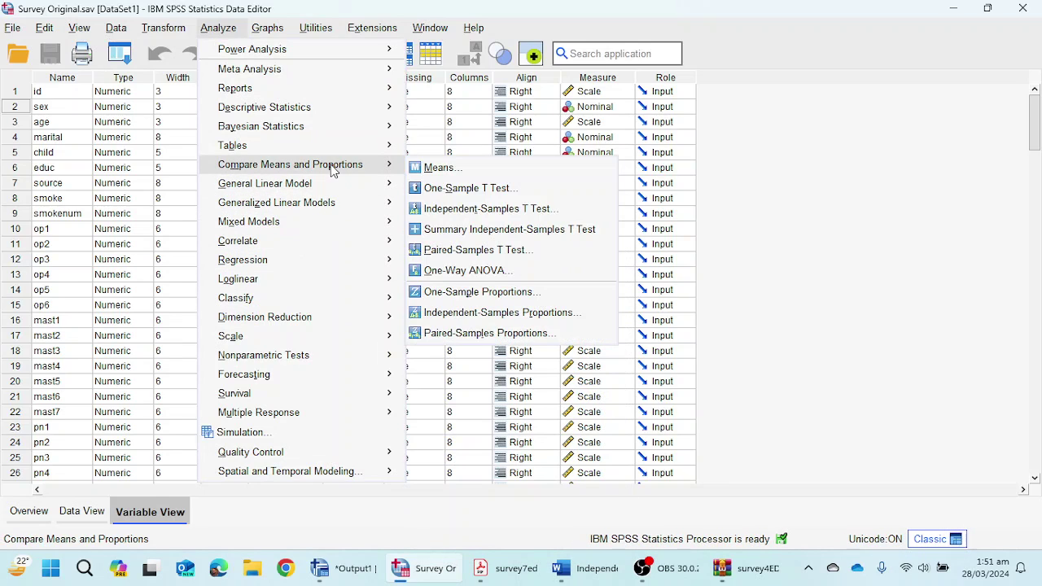
left_click(476, 210)
left_click(559, 162)
left_click(454, 199)
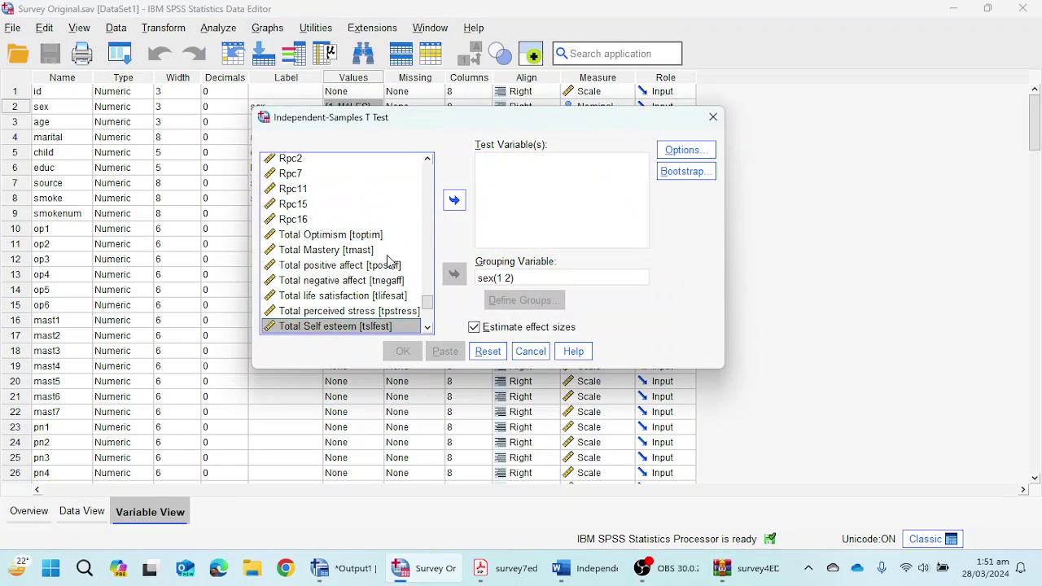
Add Total perceived stress [tpstress] as the test variable, keeping sex(1 2) as the grouping variable, and run the t-test.
scroll(394, 253, "down", 3)
scroll(366, 237, "up", 1)
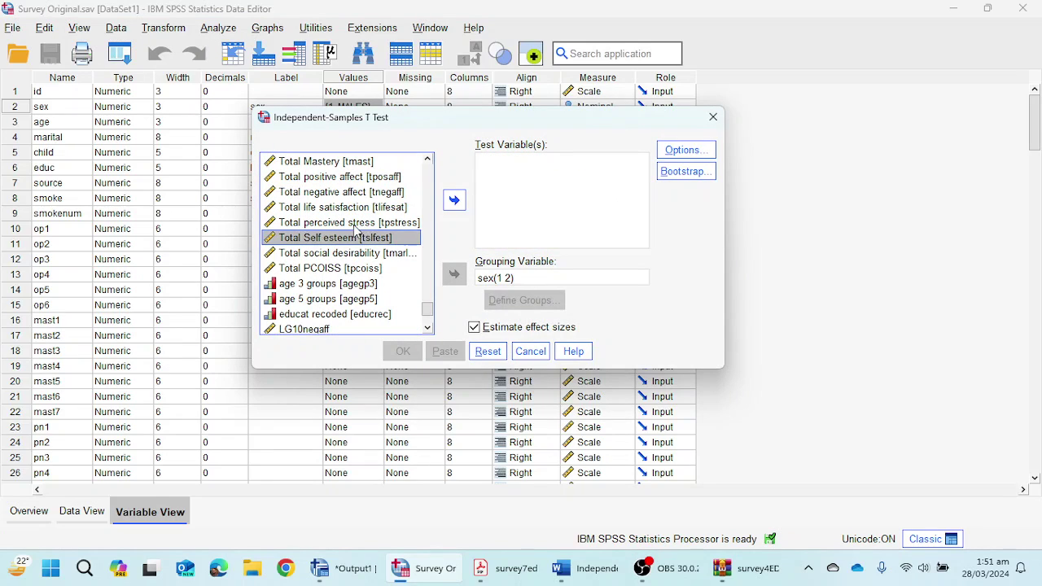
left_click(355, 224)
left_click(454, 199)
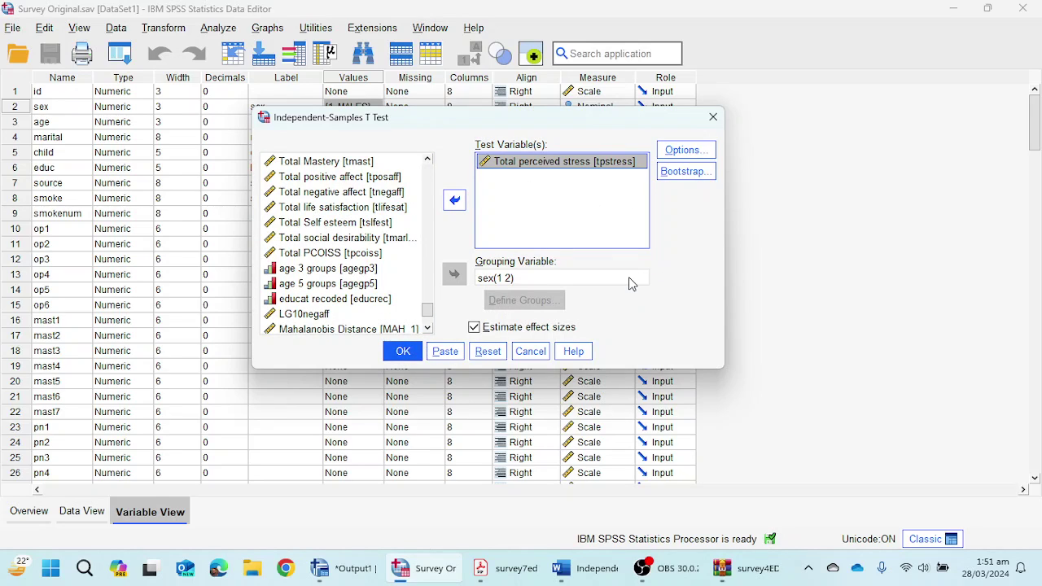
left_click(409, 358)
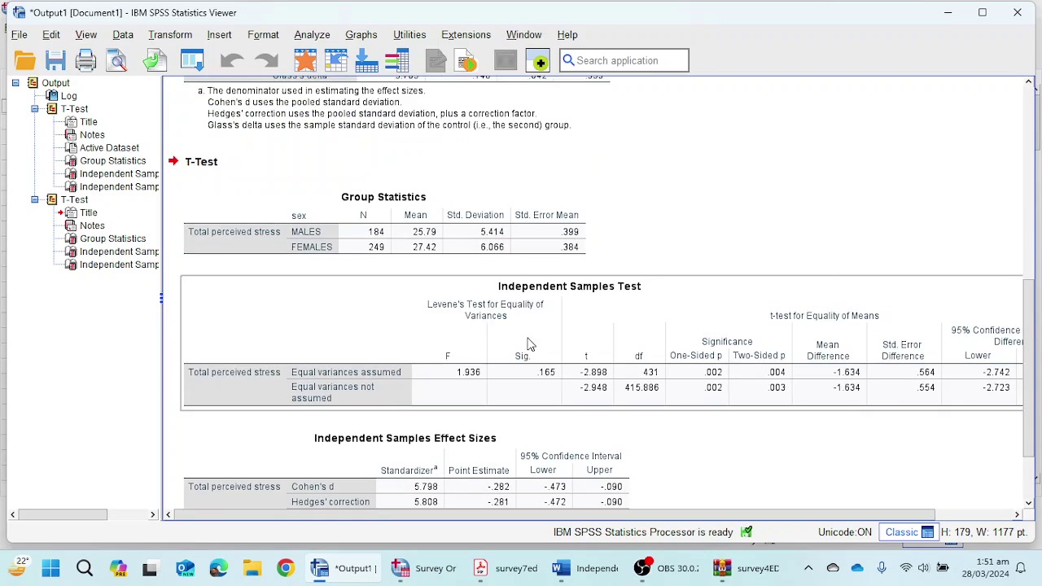
Examine the Group Statistics, Independent Samples Test and effect size tables for Total perceived stress.
left_click(409, 244)
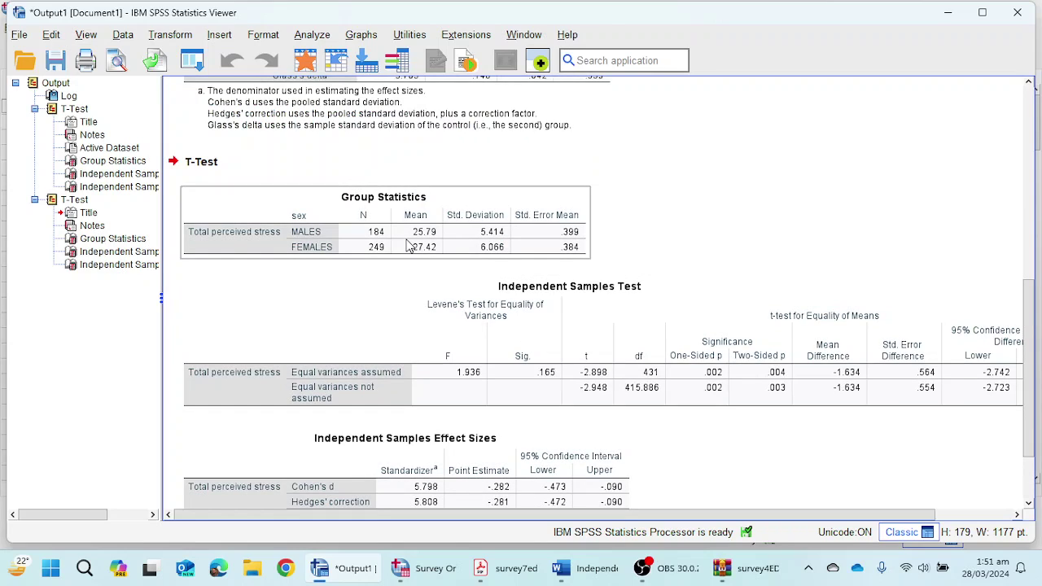
left_click(577, 319)
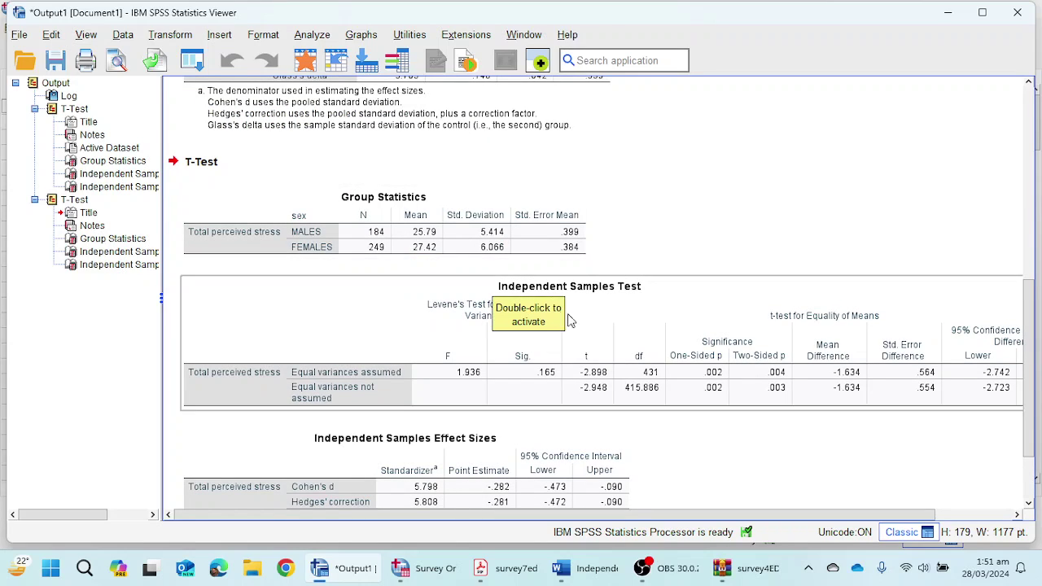
scroll(580, 320, "up", 2)
scroll(578, 321, "up", 2)
scroll(577, 321, "down", 4)
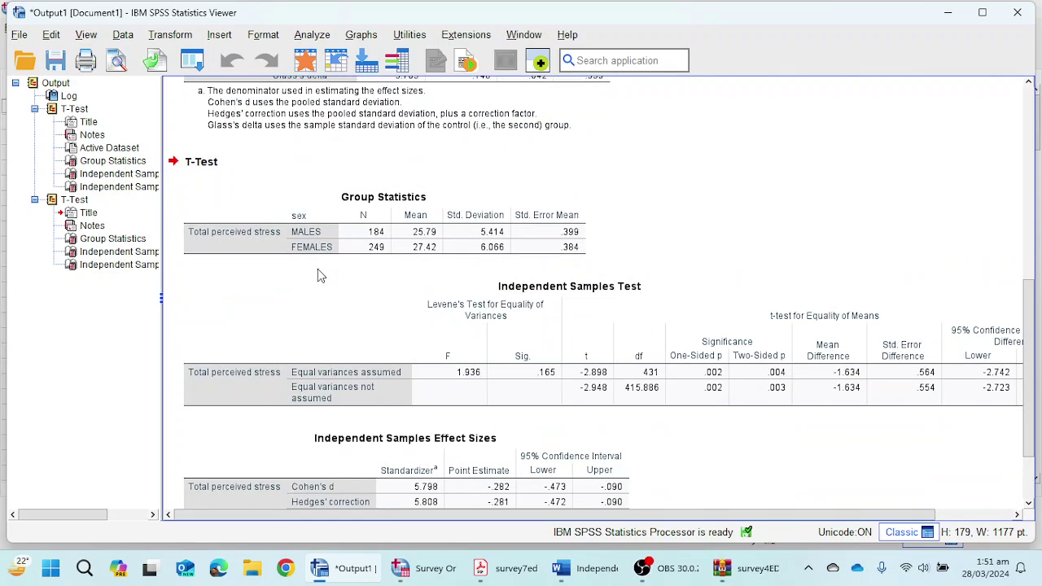
left_click(351, 249)
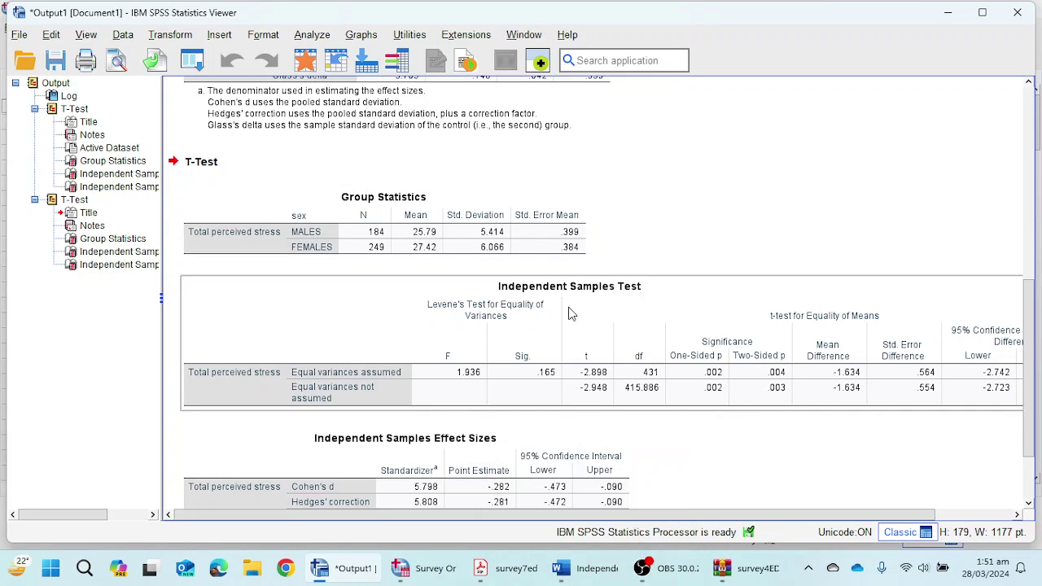
scroll(570, 312, "down", 3)
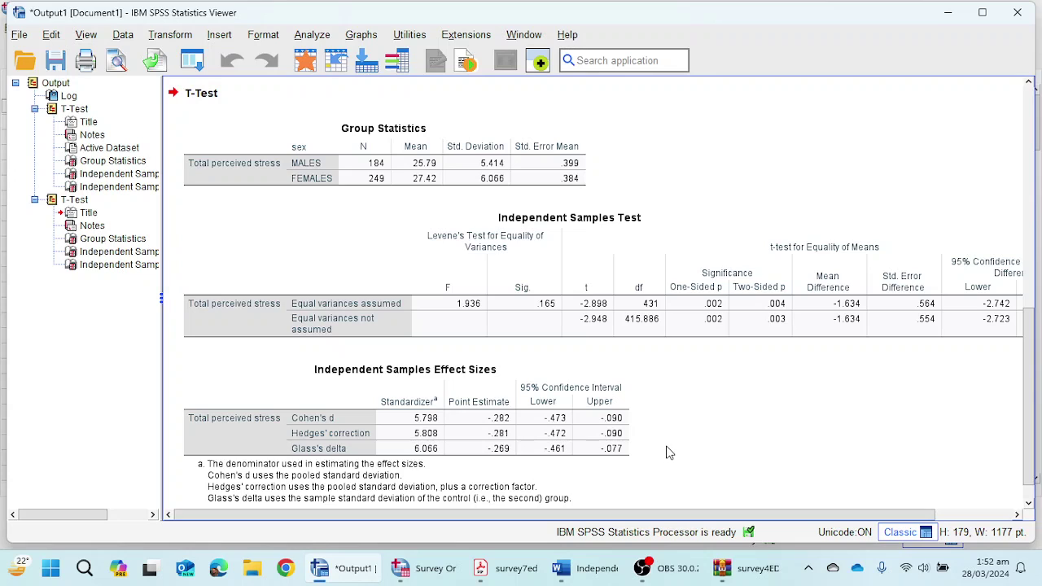
Switch to the Word notes and replace "no" with "a" before "significant difference" in the perceived stress Output Interpretation.
left_click(594, 568)
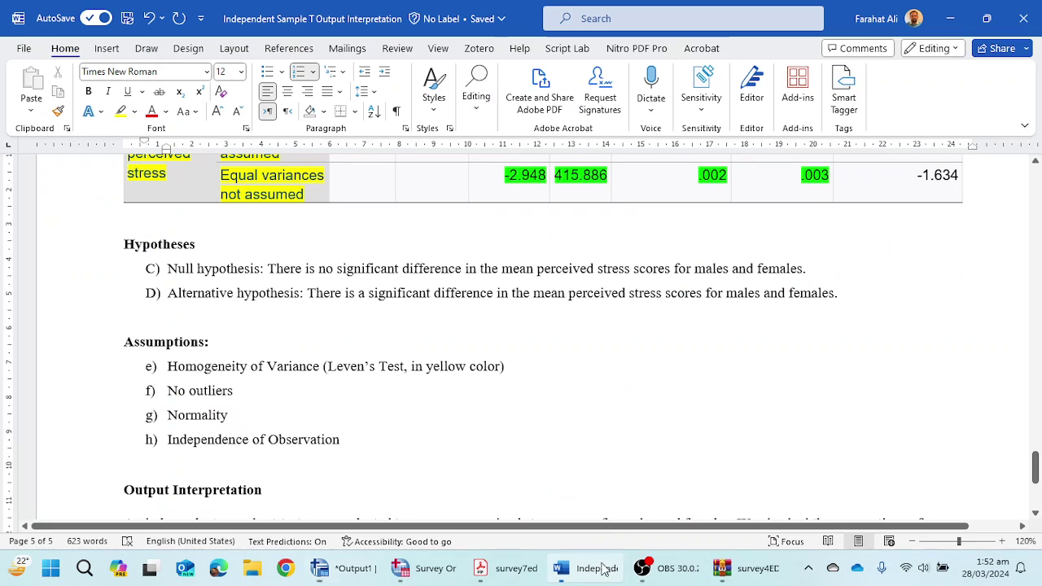
scroll(594, 331, "down", 3)
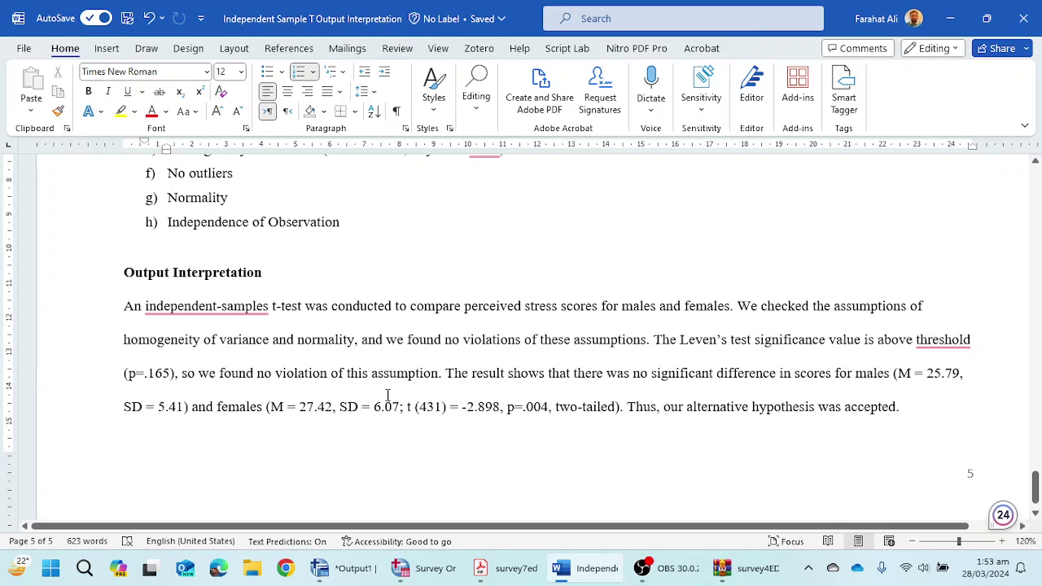
double_click(642, 374)
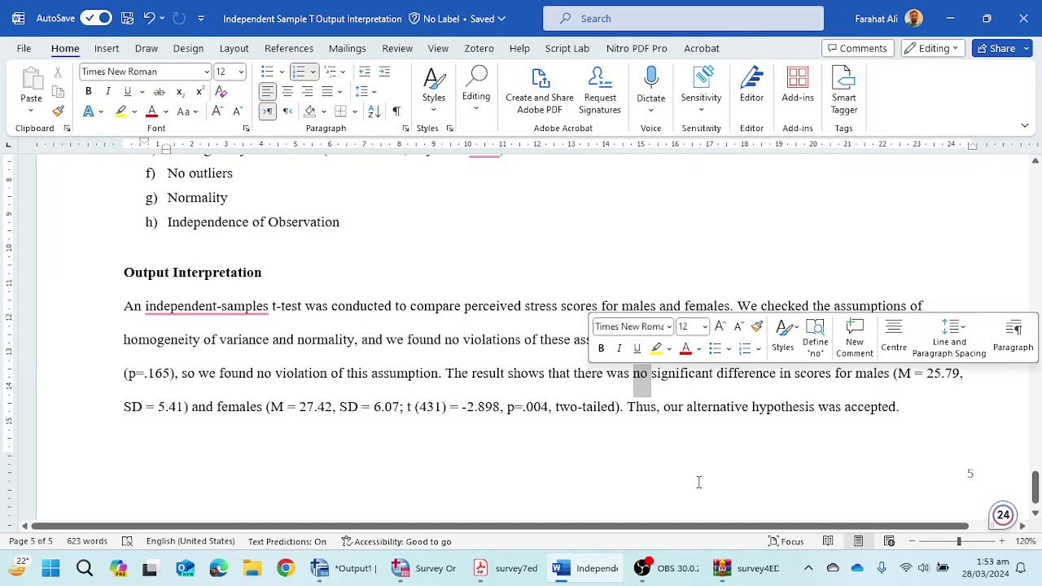
key("BackSpace")
type("a")
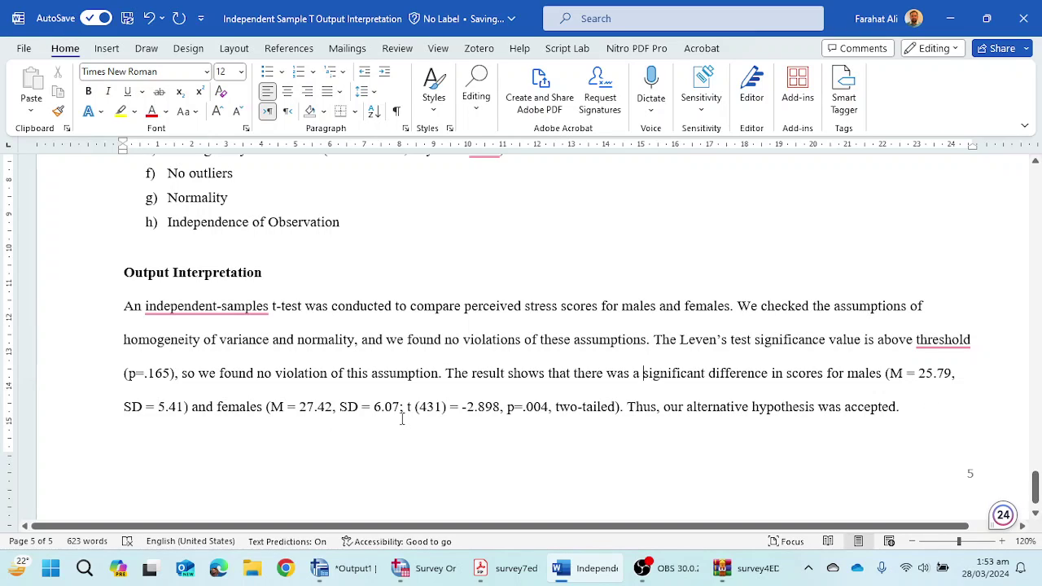
left_click_drag(420, 406, 428, 406)
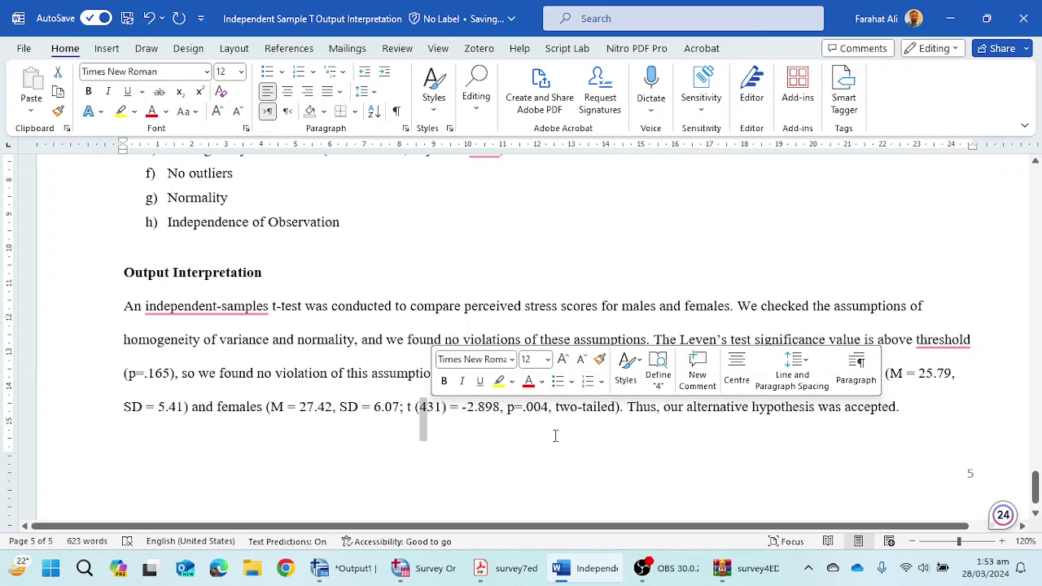
scroll(650, 445, "down", 1)
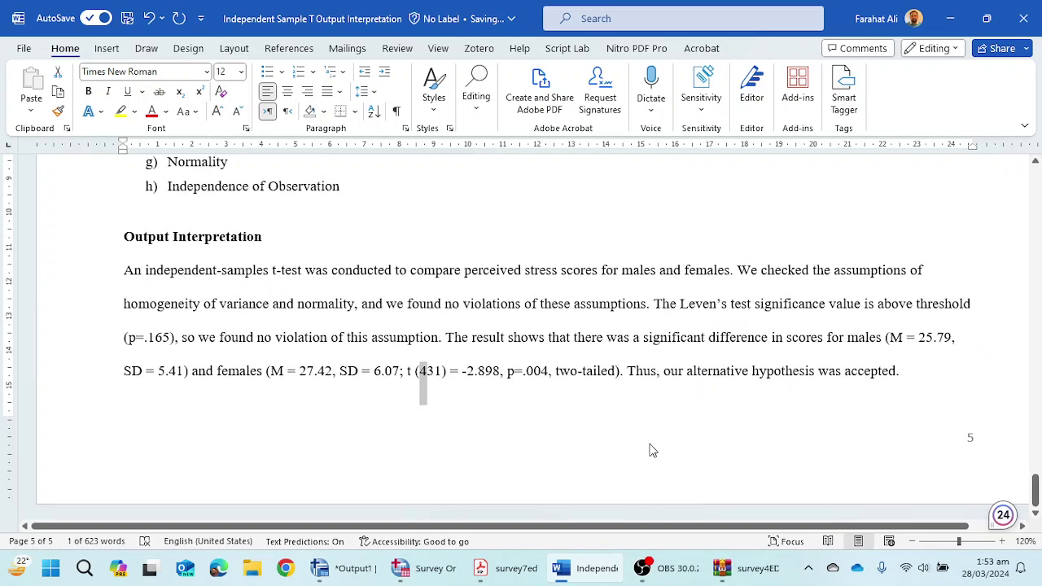